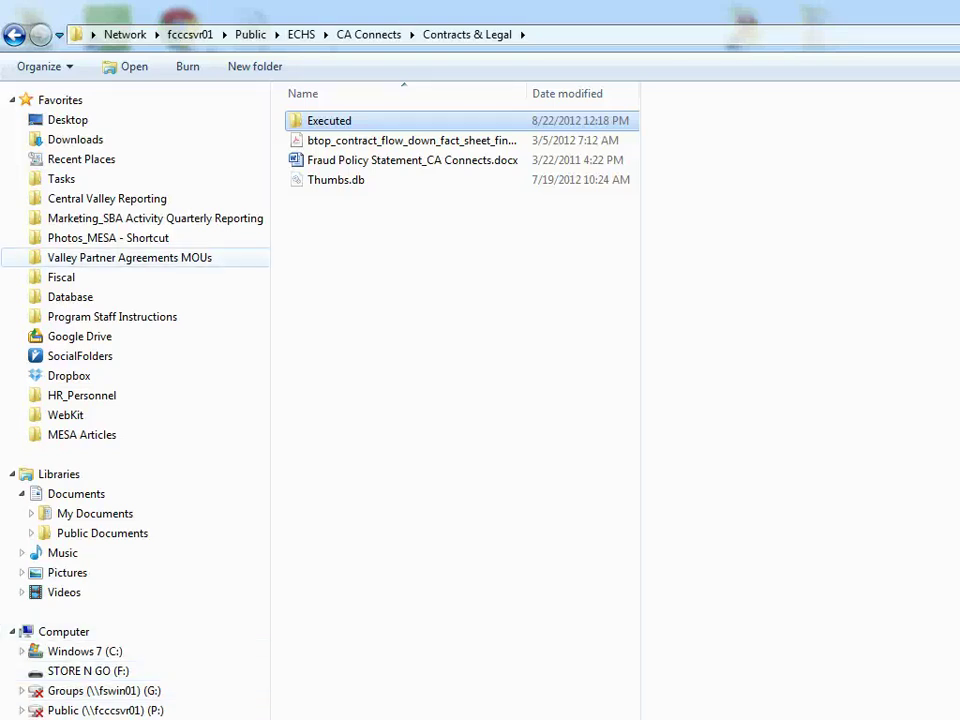
Open the Executed folder inside Contracts & Legal under CA Connects.
{"action": "left_click", "coordinate": [369, 34]}
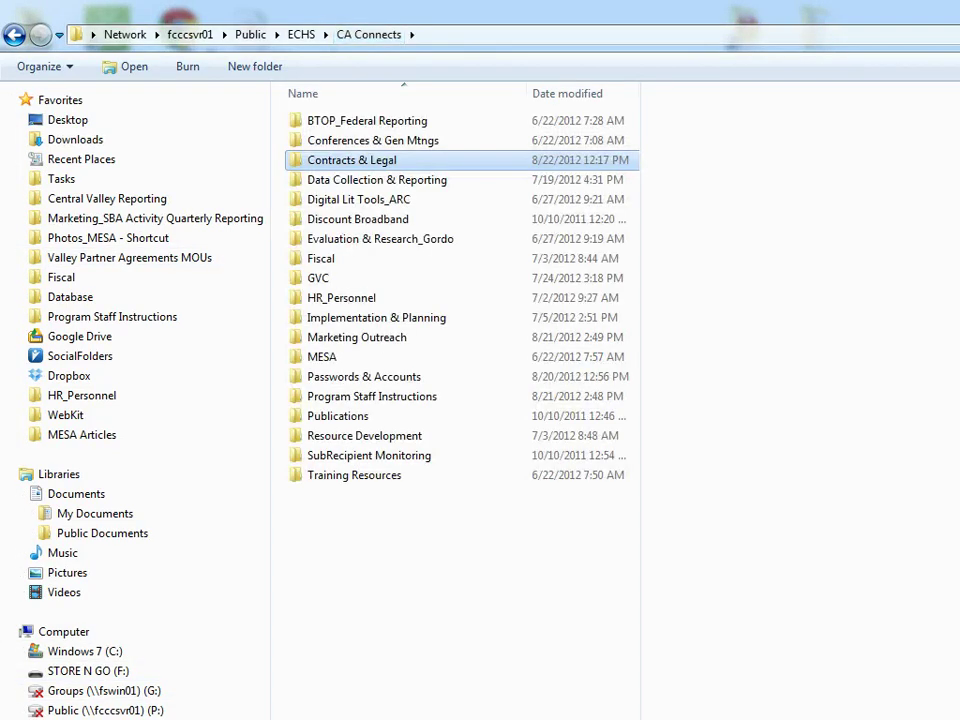
{"action": "double_click", "coordinate": [352, 160]}
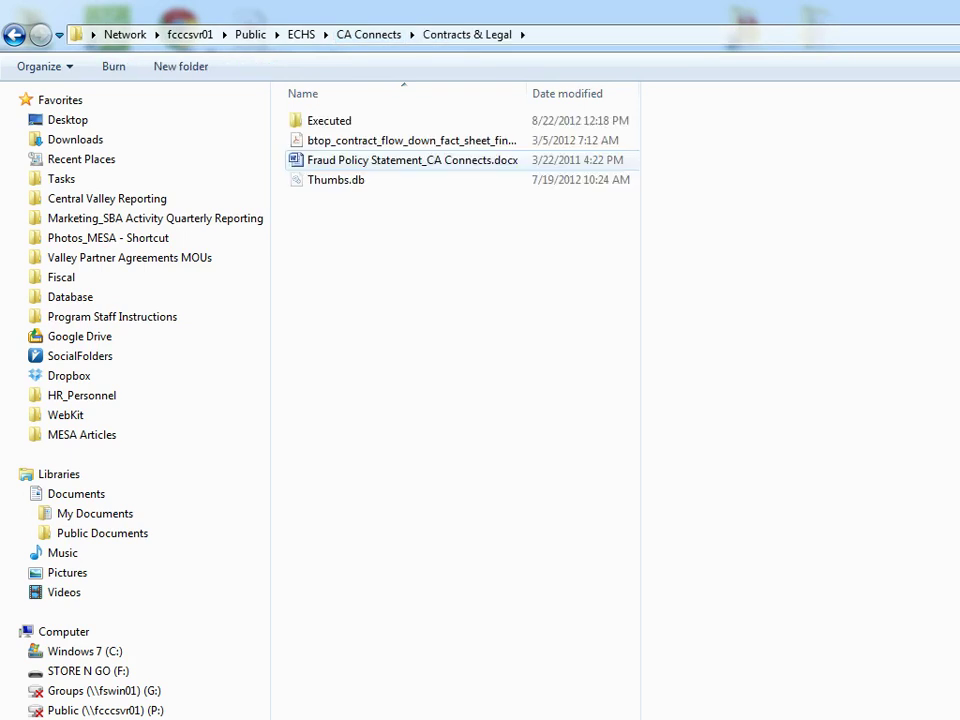
{"action": "key", "text": "Down"}
{"action": "key", "text": "Return"}
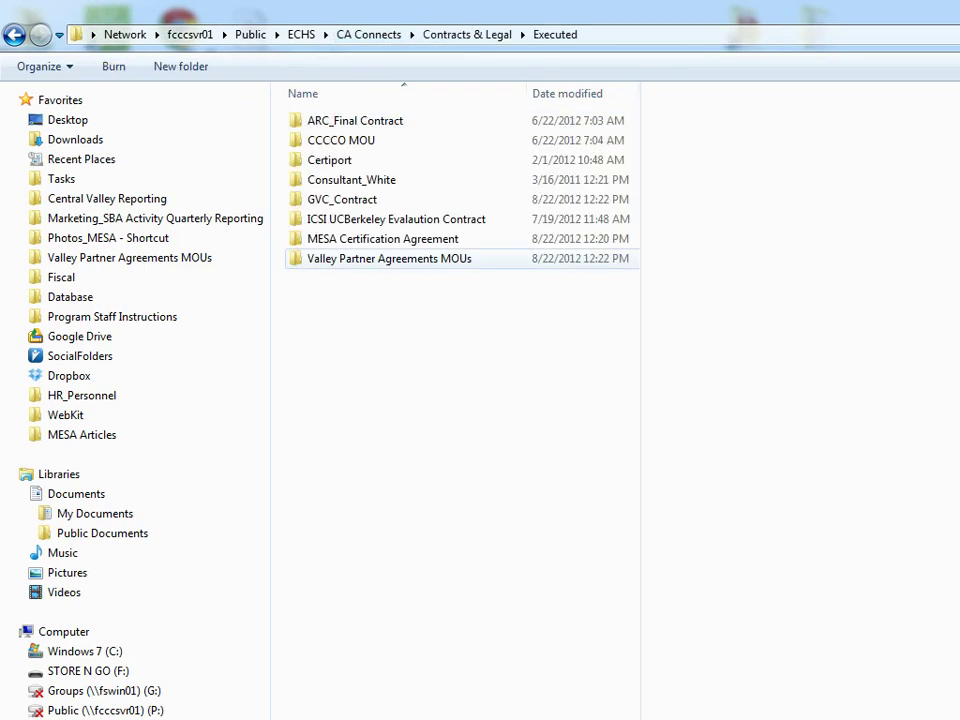
{"action": "key", "text": "Down"}
{"action": "key", "text": "Up"}
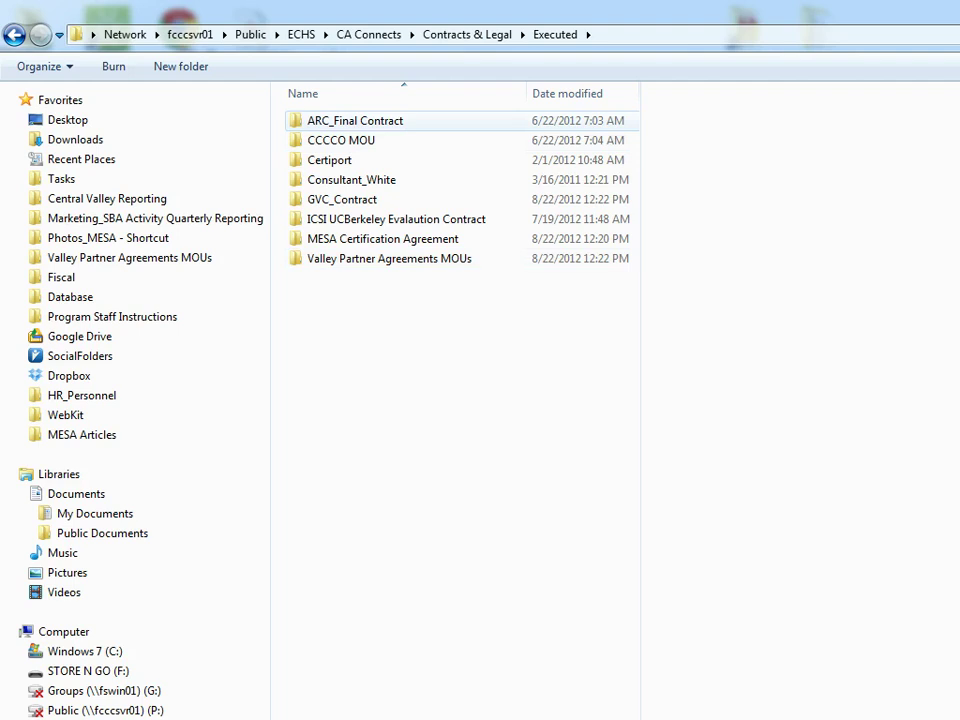
Go through the executed contract folders one by one, from ARC_Final Contract down to Valley Partner Agreements MOUs.
{"action": "left_click", "coordinate": [355, 121]}
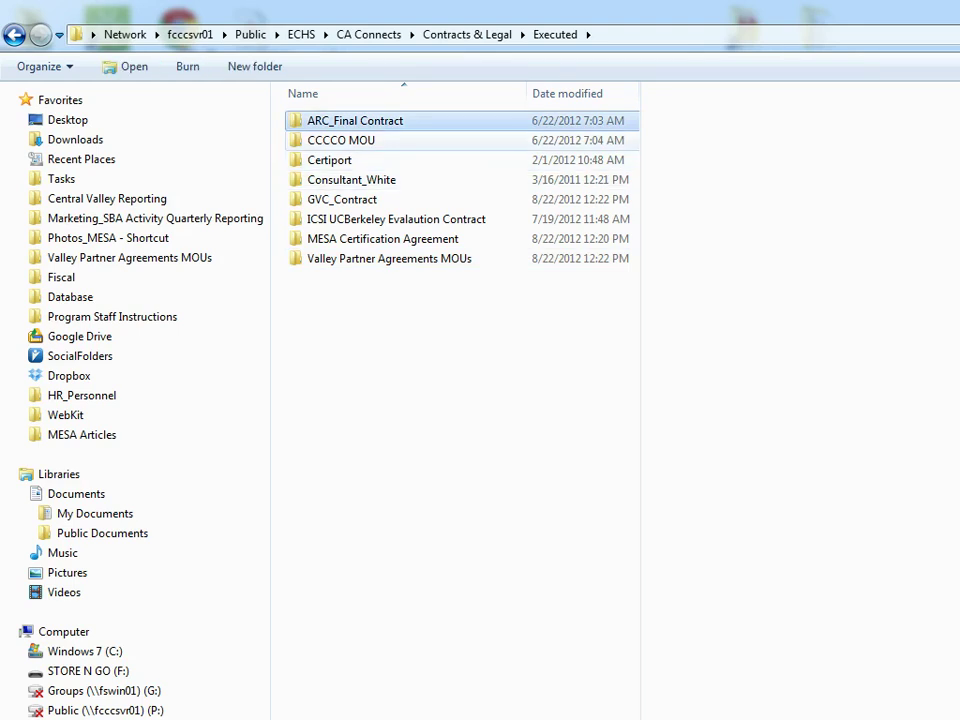
{"action": "key", "text": "Down"}
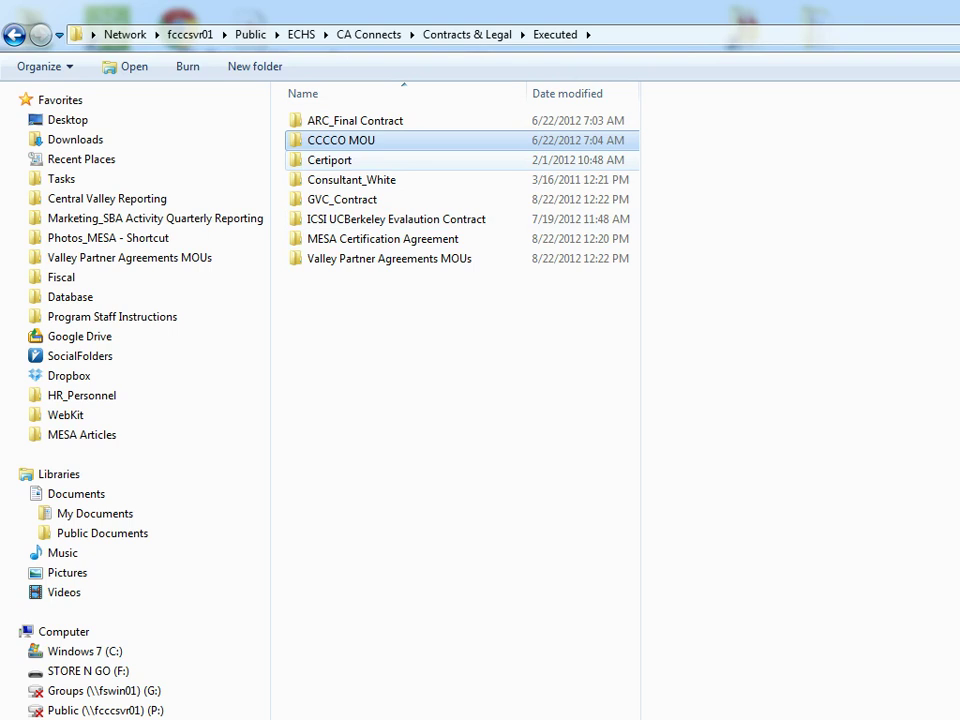
{"action": "key", "text": "Down"}
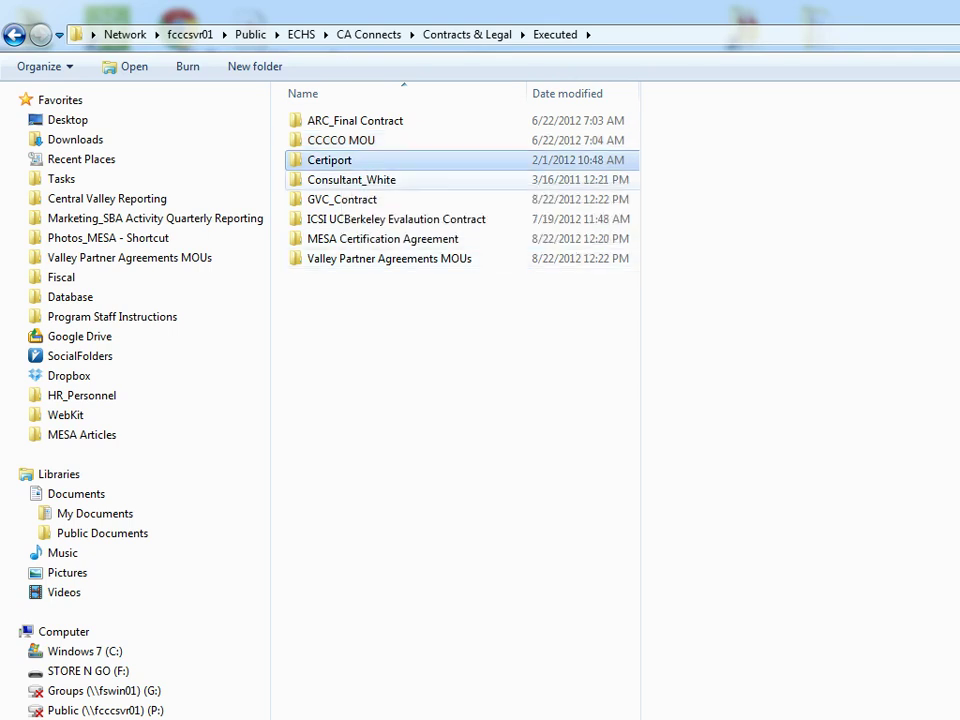
{"action": "left_click", "coordinate": [364, 181]}
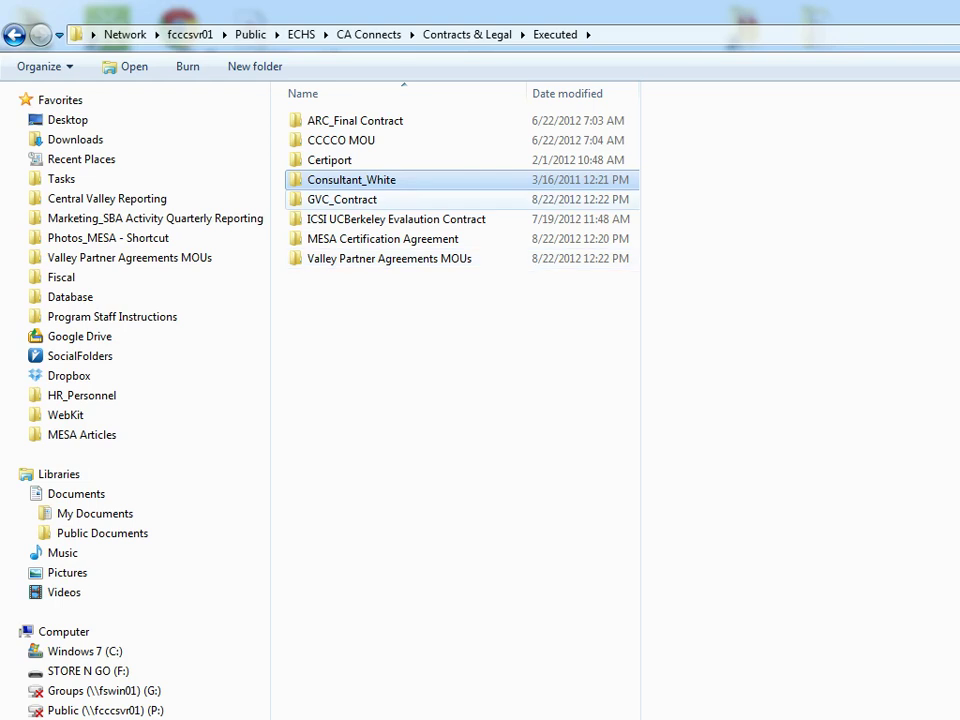
{"action": "left_click", "coordinate": [343, 200]}
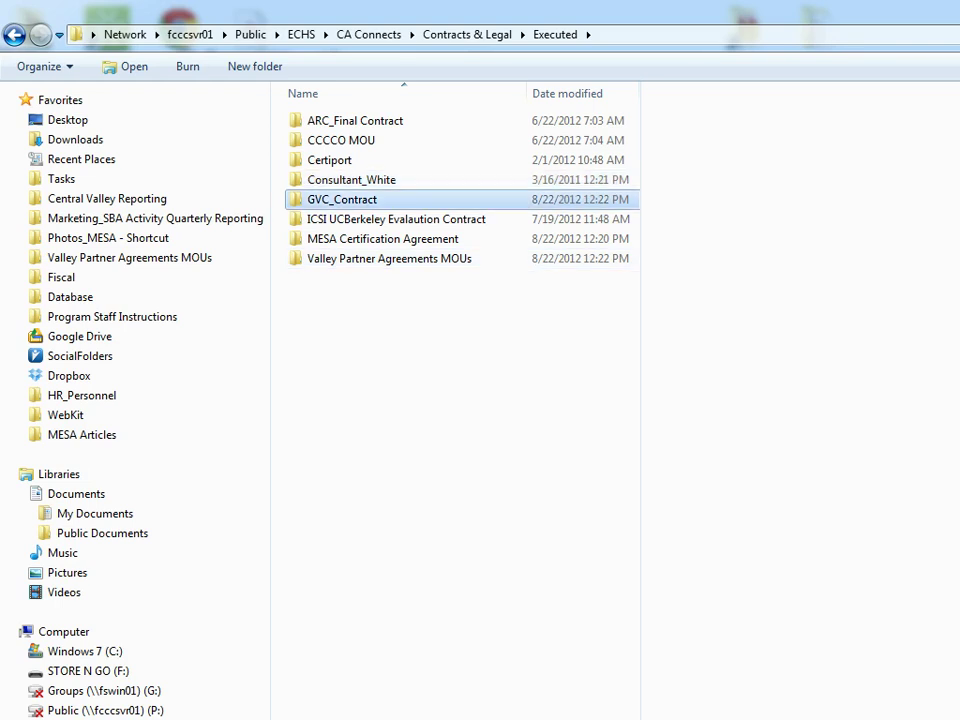
{"action": "left_click", "coordinate": [396, 219]}
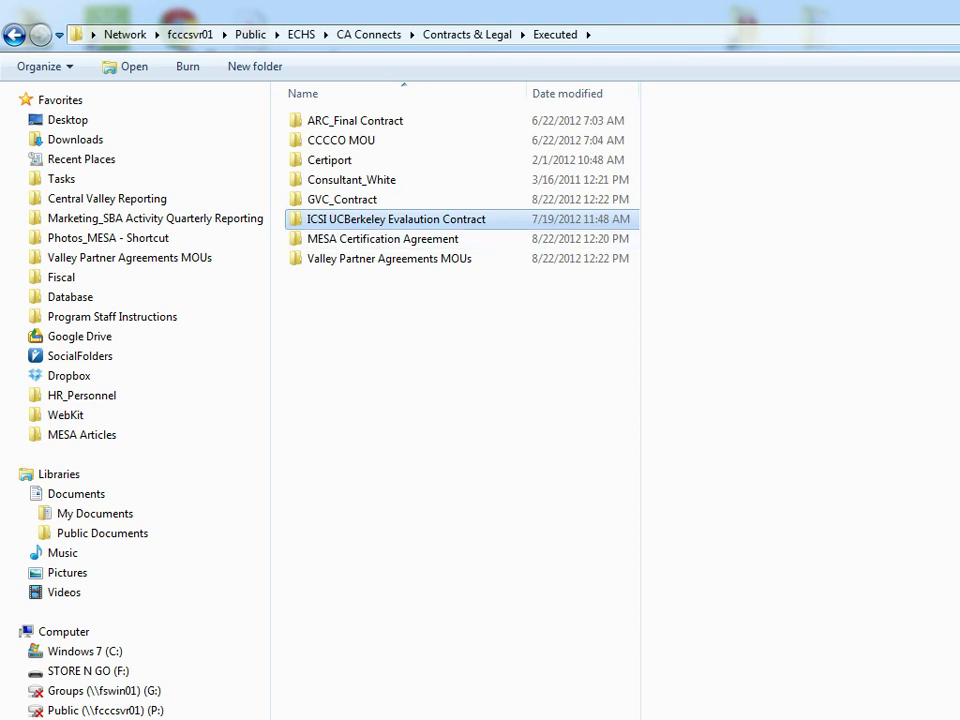
{"action": "left_click", "coordinate": [418, 239]}
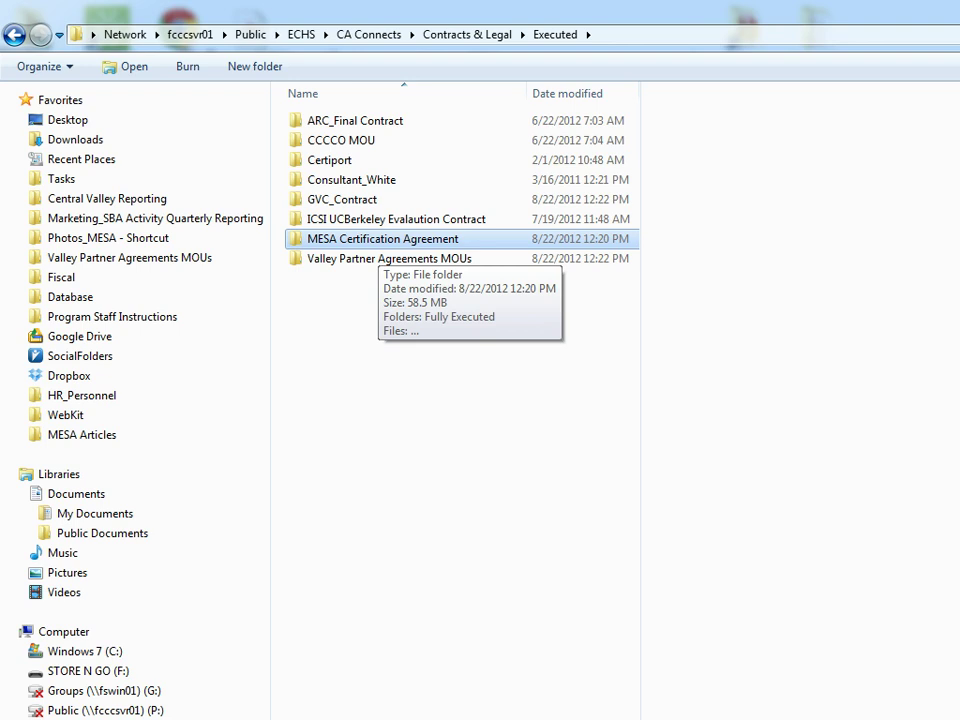
{"action": "left_click", "coordinate": [389, 259]}
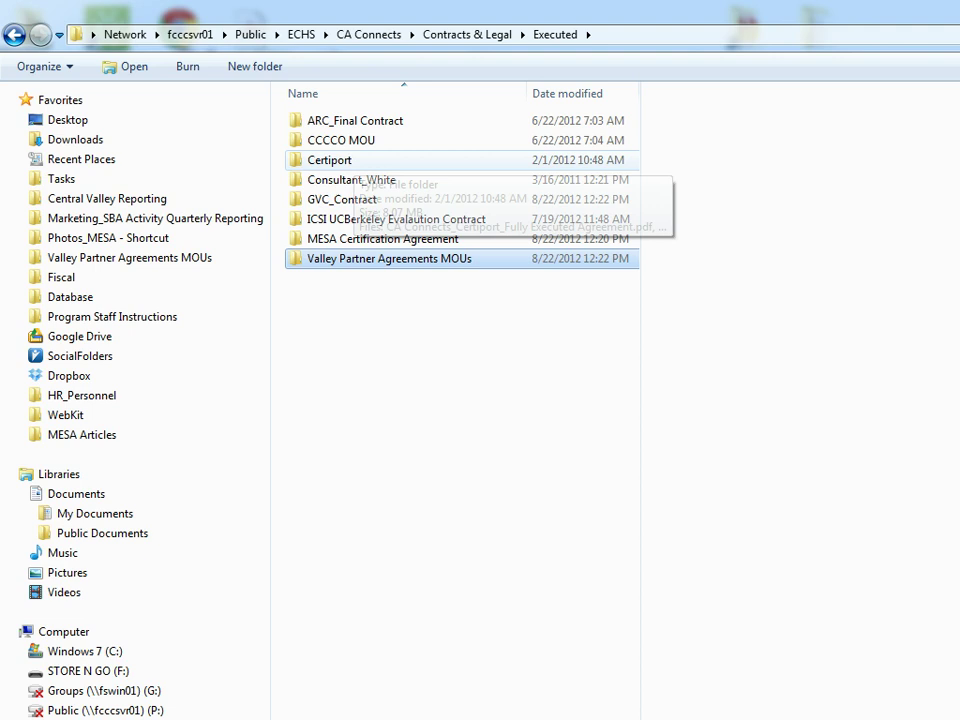
Look at the subrecipient agreement file inside the ARC_Final Contract folder and return to the Executed folder.
{"action": "double_click", "coordinate": [345, 120]}
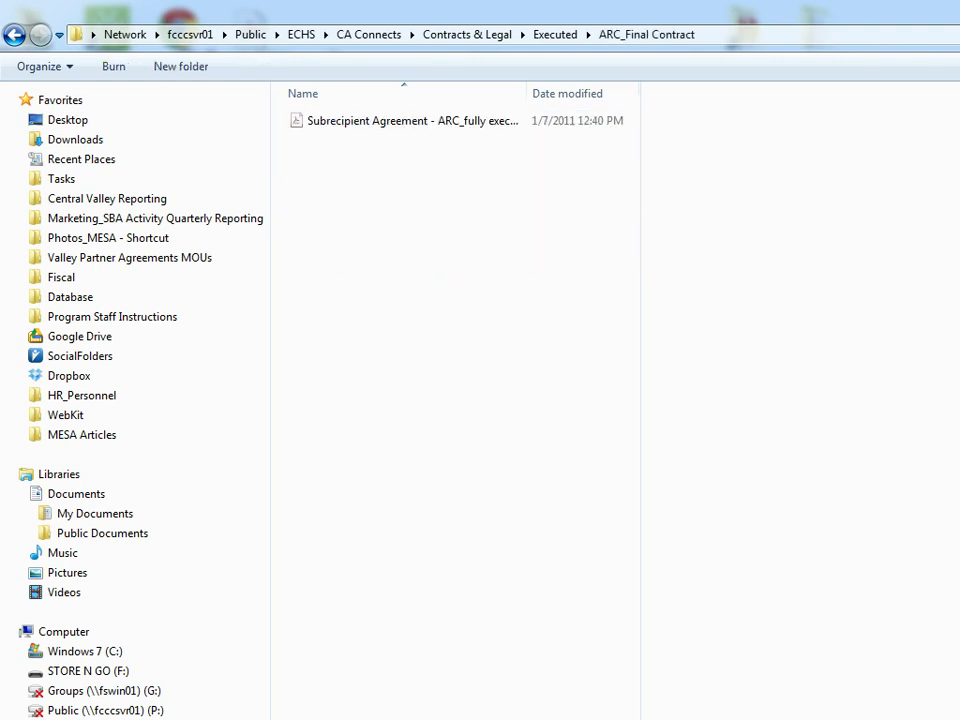
{"action": "left_click", "coordinate": [360, 121]}
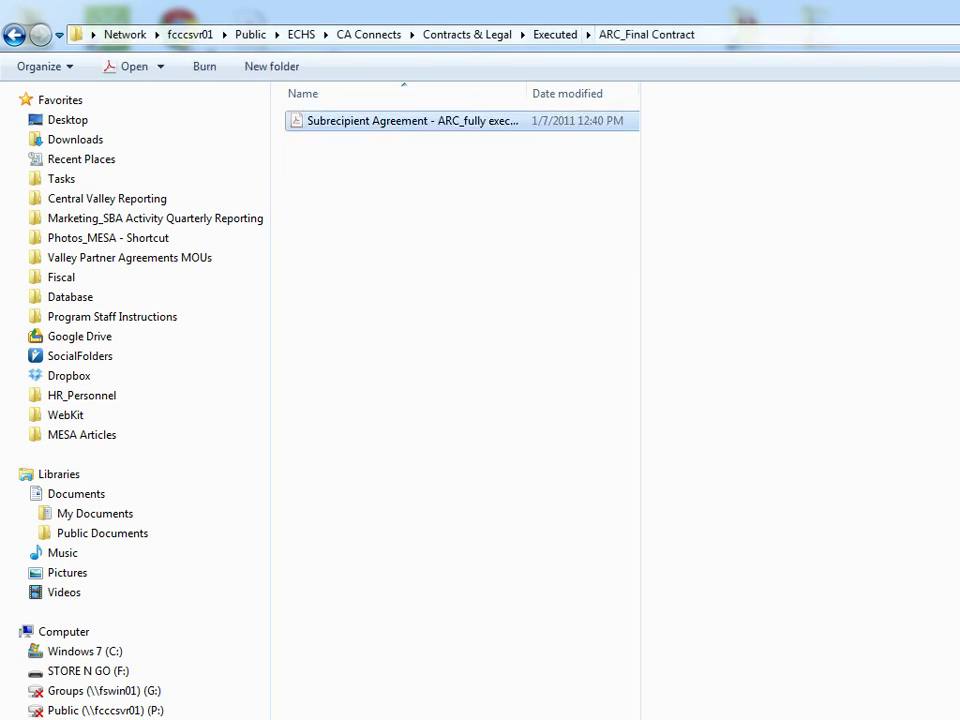
{"action": "left_click", "coordinate": [555, 34]}
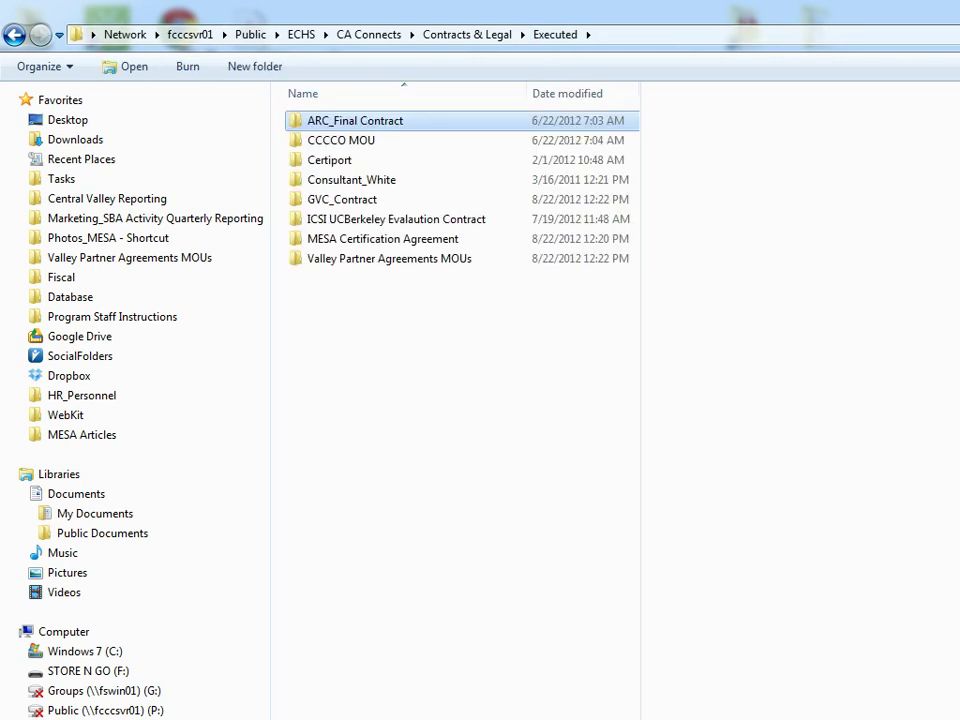
Step through the remaining contract folders from CCCCO MOU onward and open the MESA Certification Agreement folder.
{"action": "left_click", "coordinate": [341, 140]}
{"action": "key", "text": "Down"}
{"action": "key", "text": "Down"}
{"action": "key", "text": "Down"}
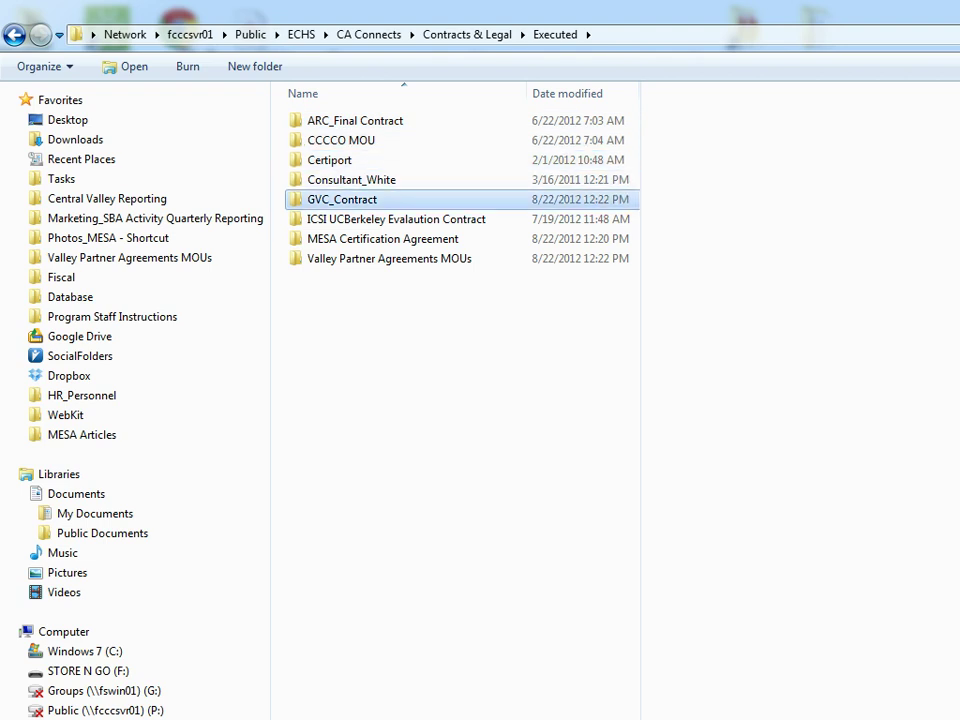
{"action": "left_click", "coordinate": [383, 239]}
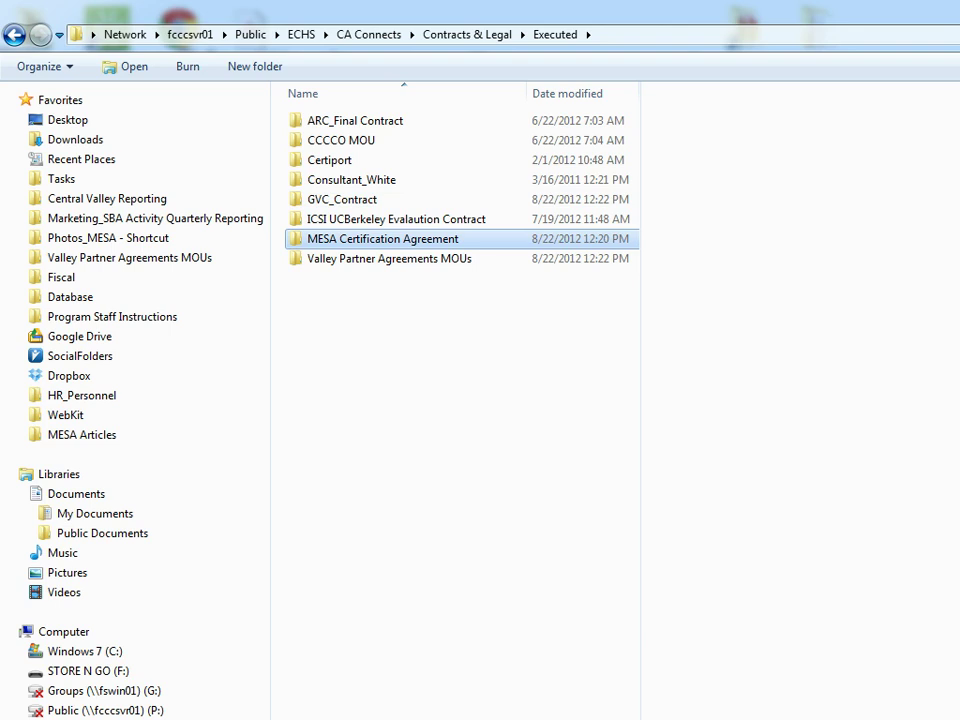
{"action": "double_click", "coordinate": [383, 239]}
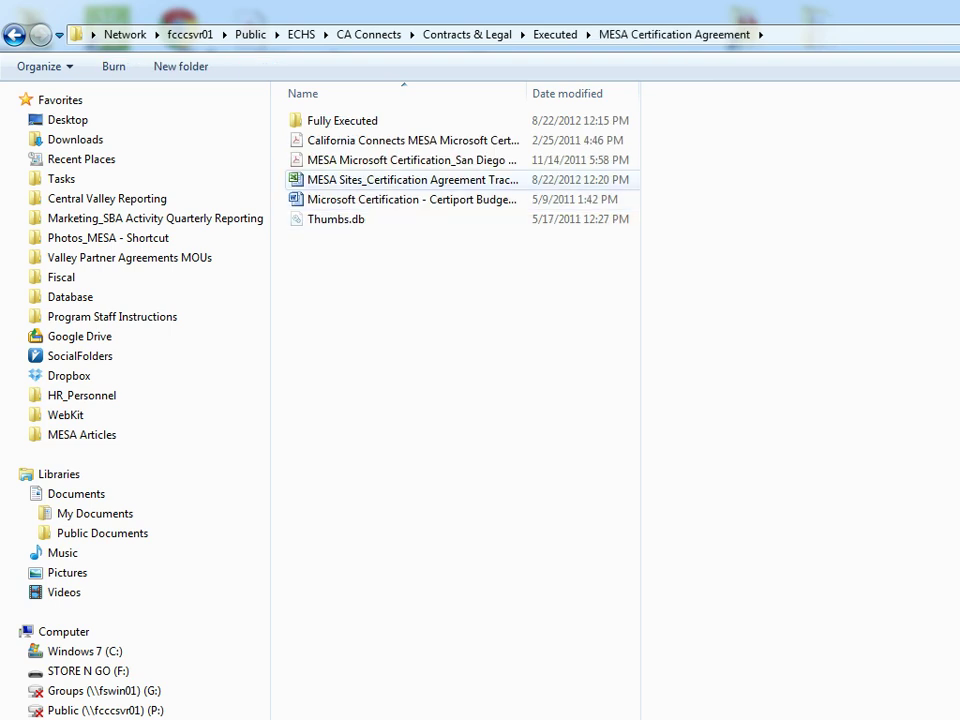
Check the red San Diego City College row in MESA Sites_Certification Agreement Tracking.xls, close it, and preview the Microsoft Certification - Certiport budget document.
{"action": "double_click", "coordinate": [412, 179]}
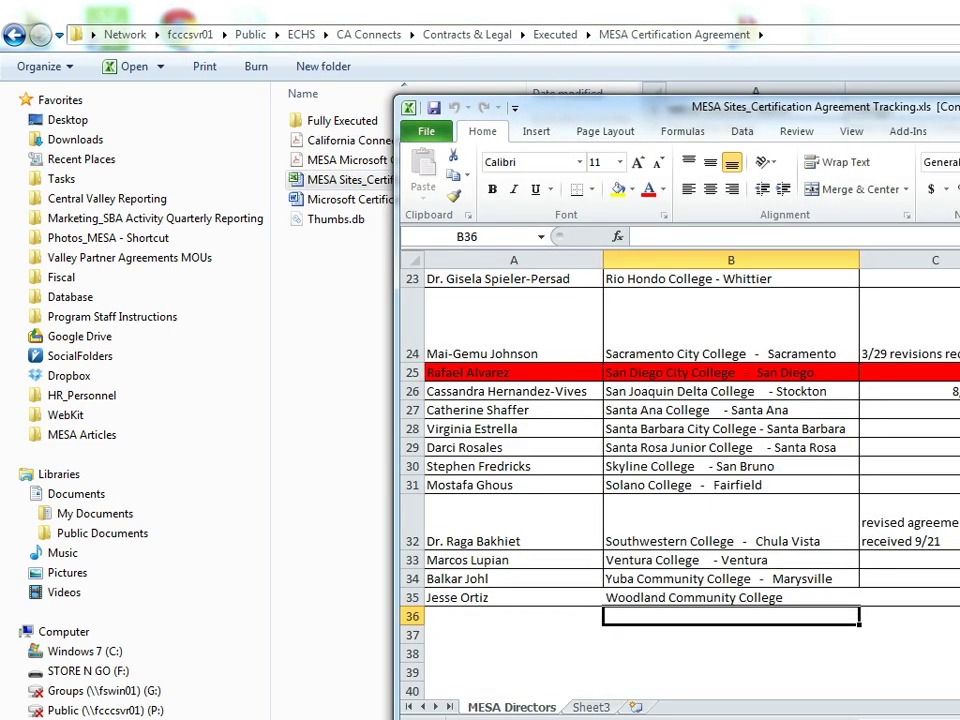
{"action": "left_click", "coordinate": [526, 373]}
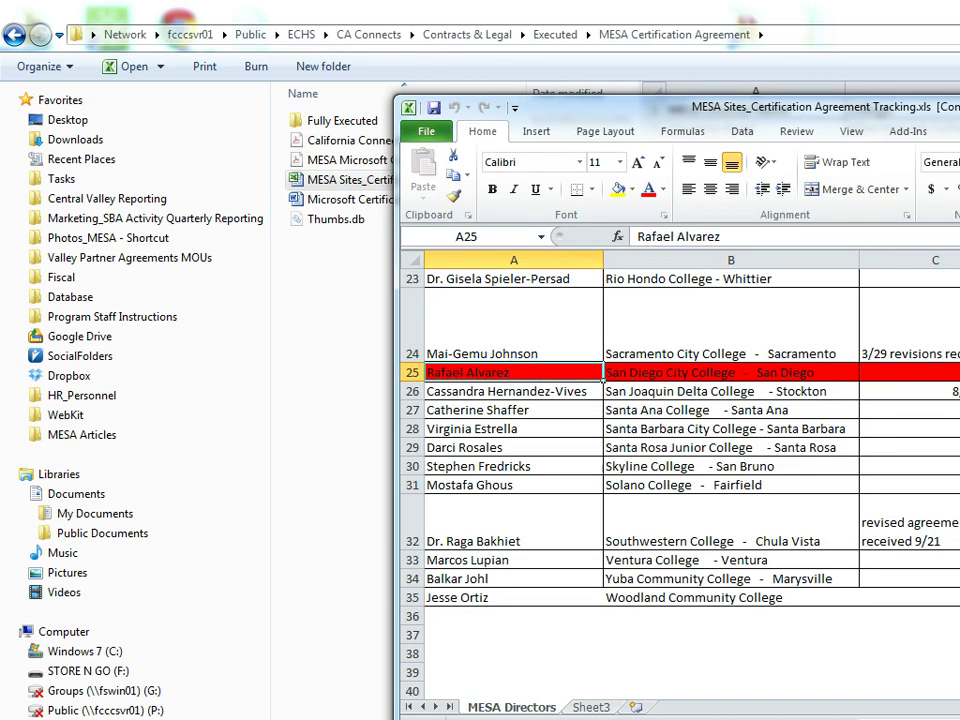
{"action": "left_click", "coordinate": [760, 376]}
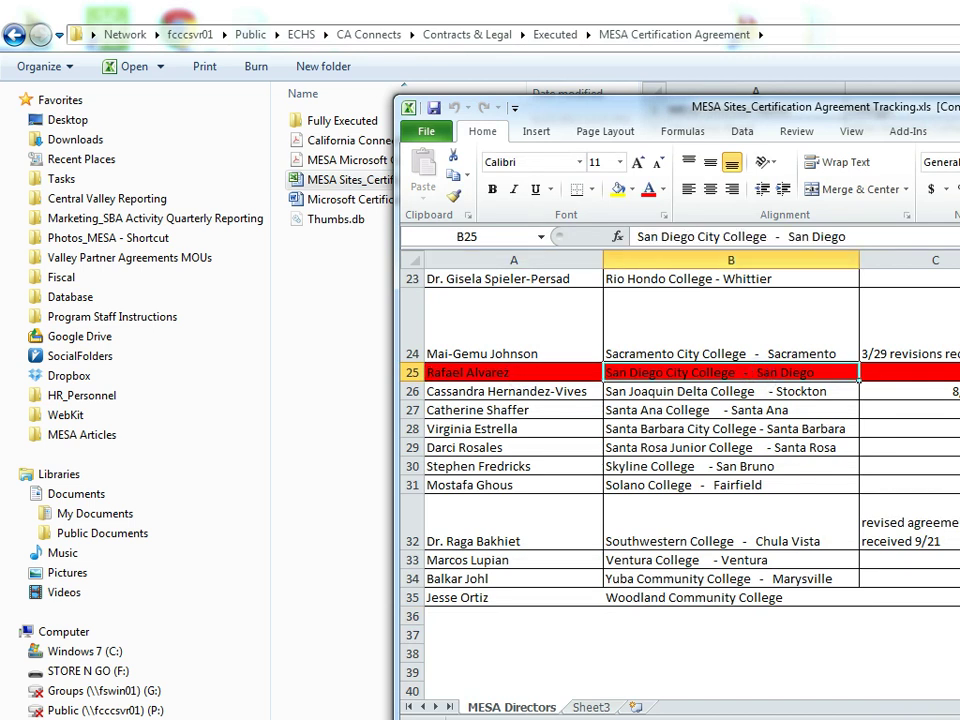
{"action": "key", "text": "alt+F4"}
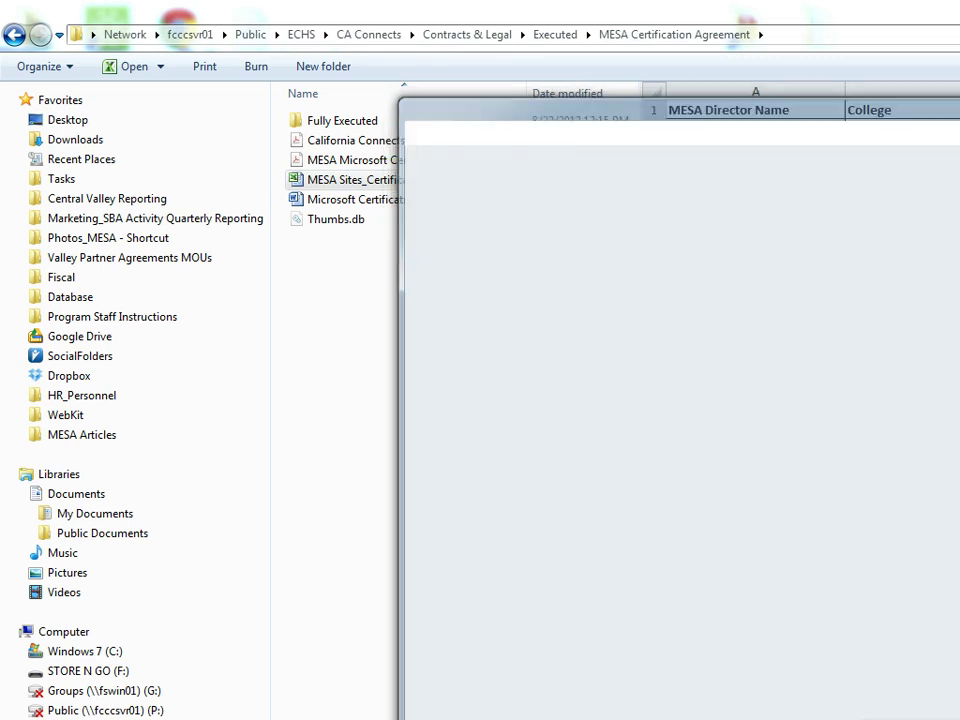
{"action": "left_click", "coordinate": [412, 200]}
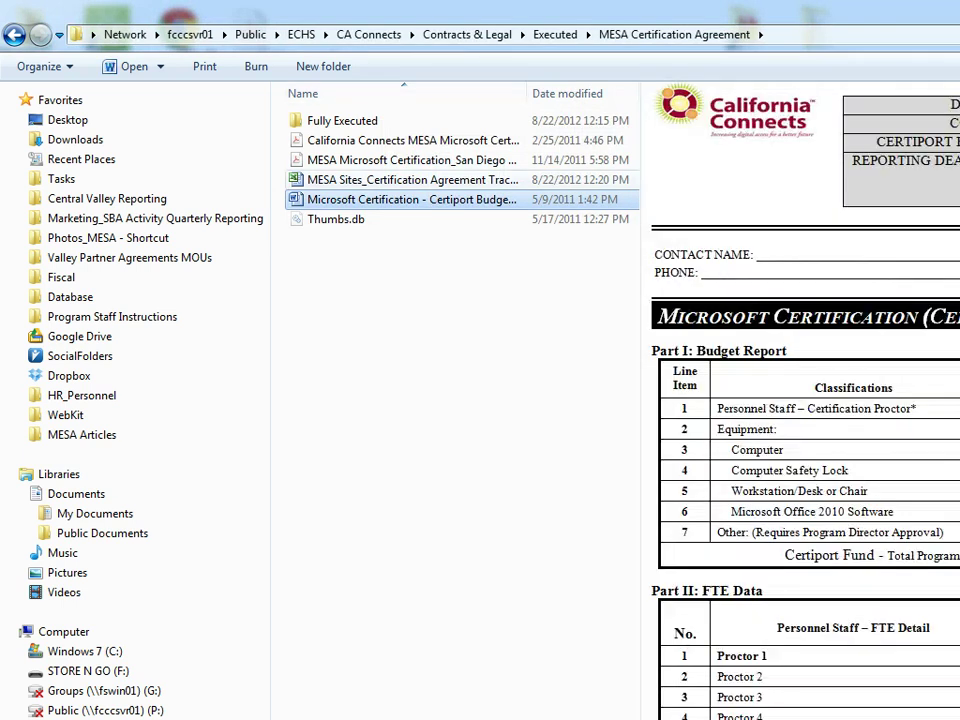
Open the Fully Executed folder and view the agreement MESA - El Camino College.pdf, closing it when done.
{"action": "double_click", "coordinate": [343, 121]}
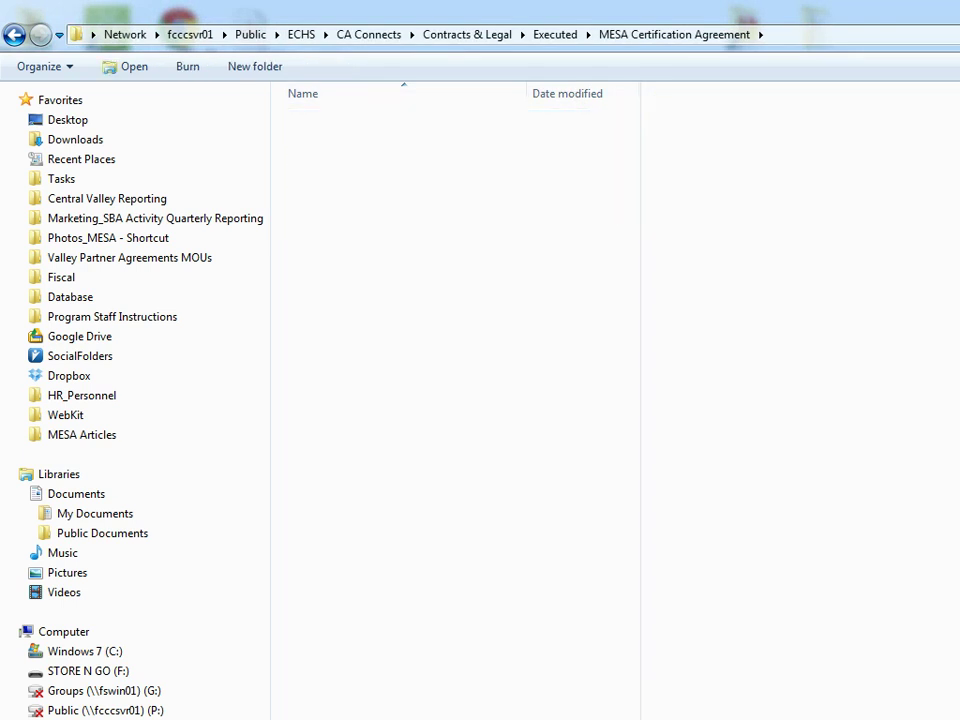
{"action": "left_click", "coordinate": [382, 337]}
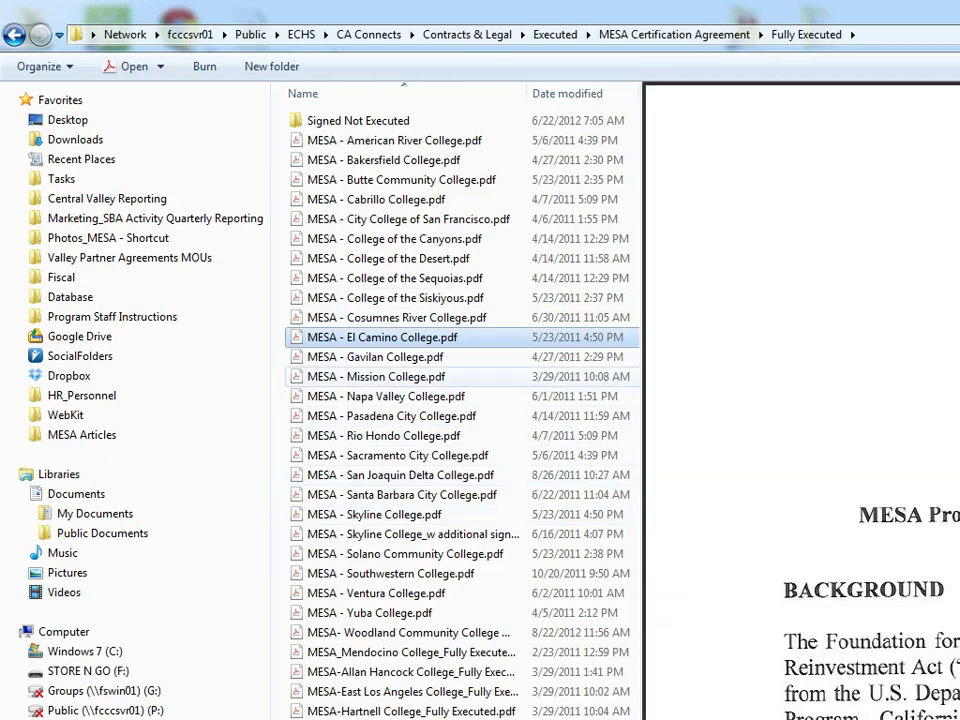
{"action": "scroll", "coordinate": [462, 435], "scroll_direction": "right", "scroll_amount": 3}
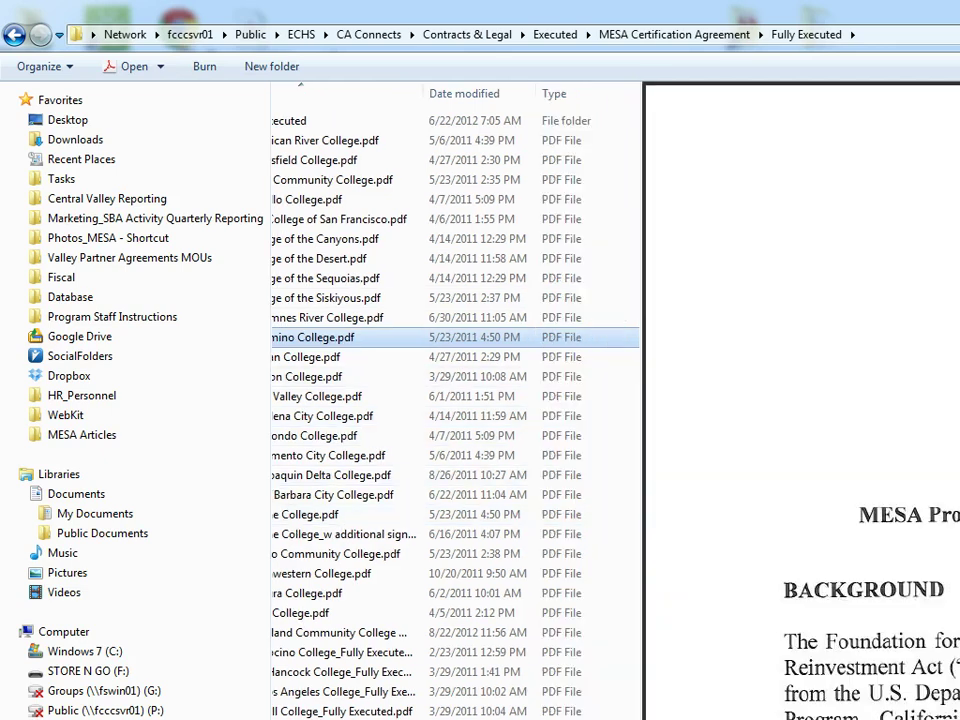
{"action": "scroll", "coordinate": [462, 435], "scroll_direction": "left", "scroll_amount": 3}
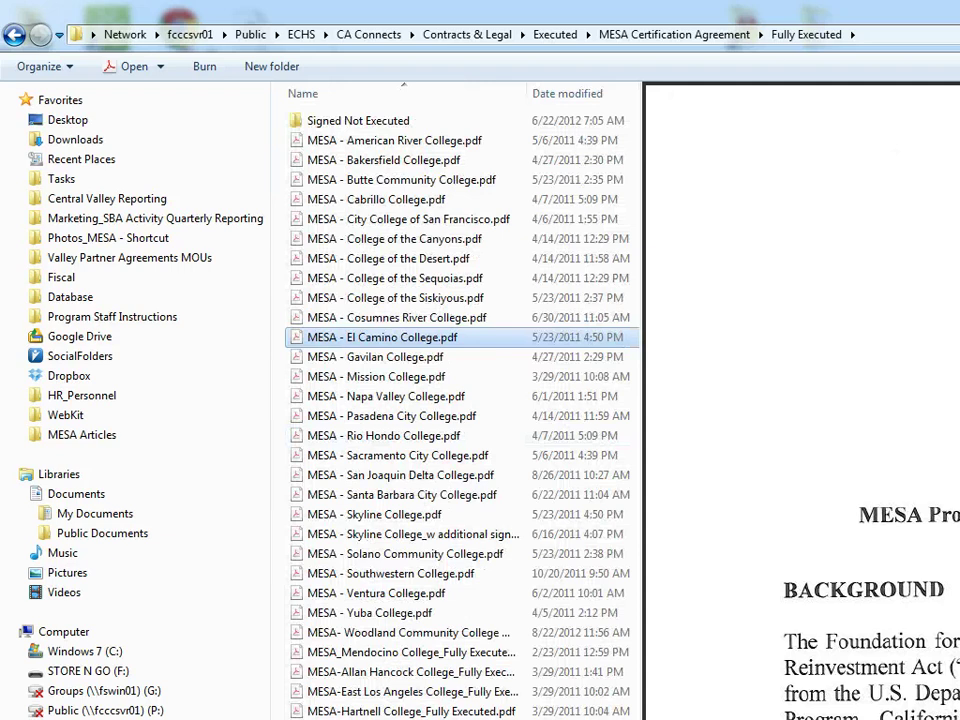
{"action": "double_click", "coordinate": [382, 338]}
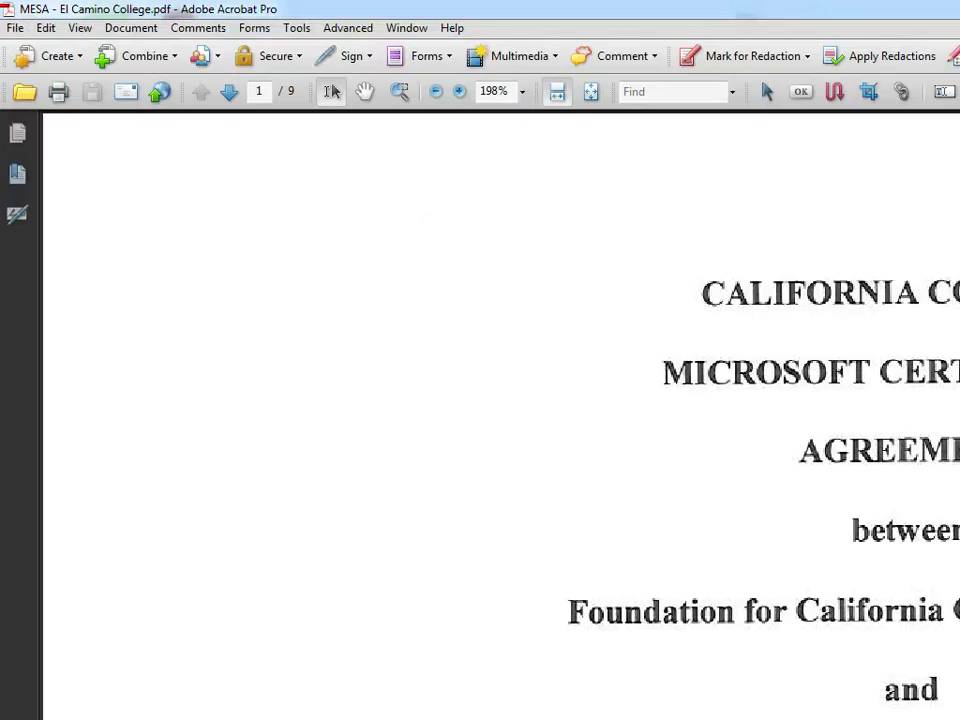
{"action": "key", "text": "alt+F4"}
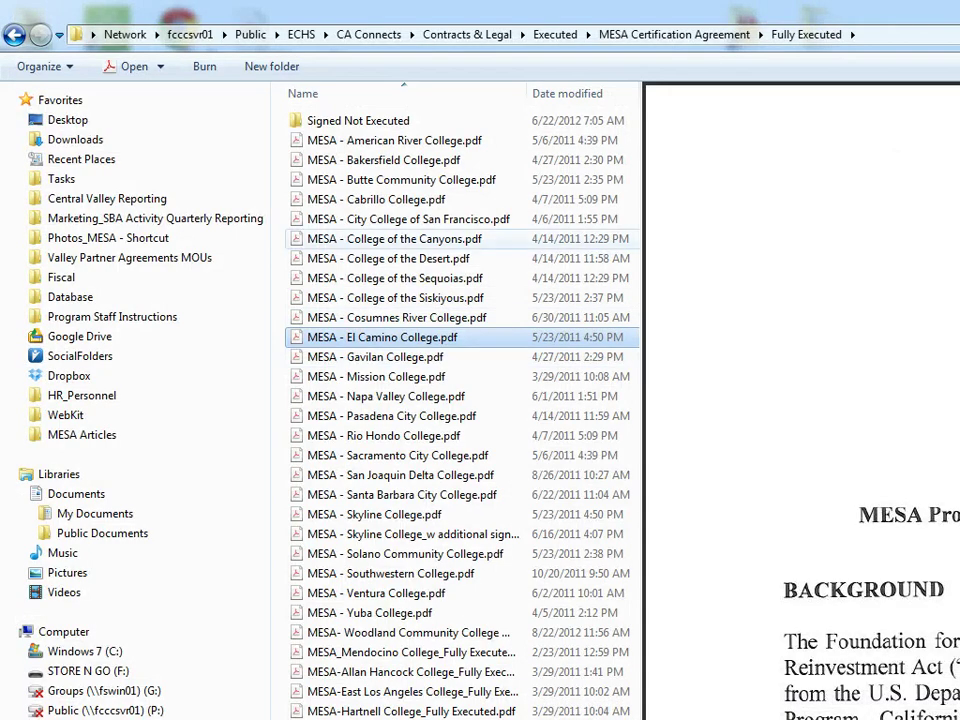
Go to Certiport $8K award check requests under CA Connects, Fiscal, Invoices_Certiport and select the first Certiport Implementation Check Request document.
{"action": "left_click", "coordinate": [555, 34]}
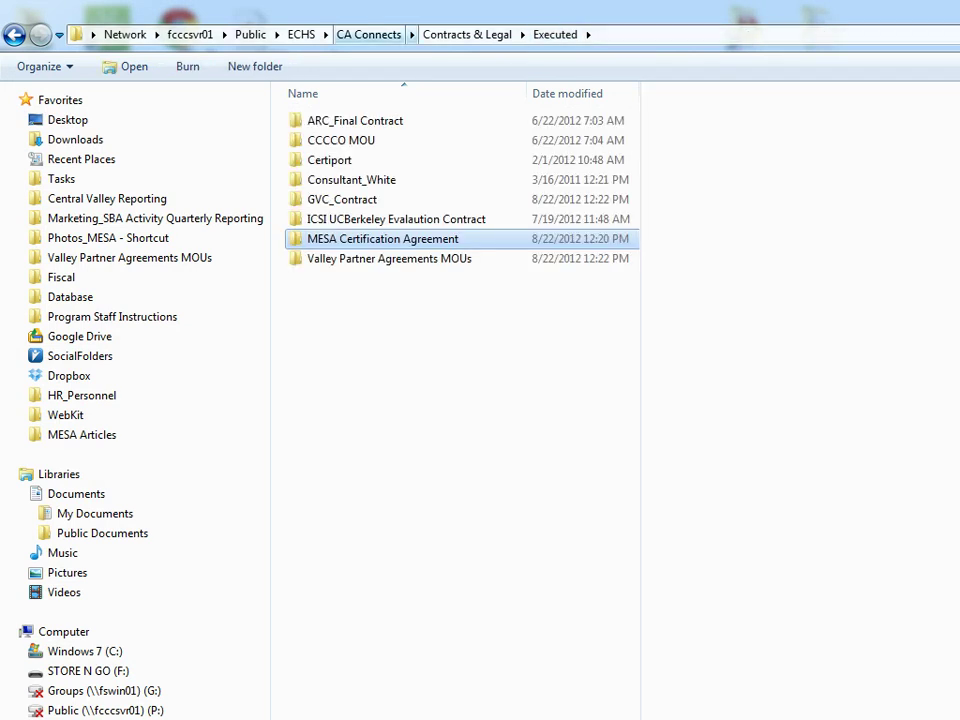
{"action": "left_click", "coordinate": [368, 34]}
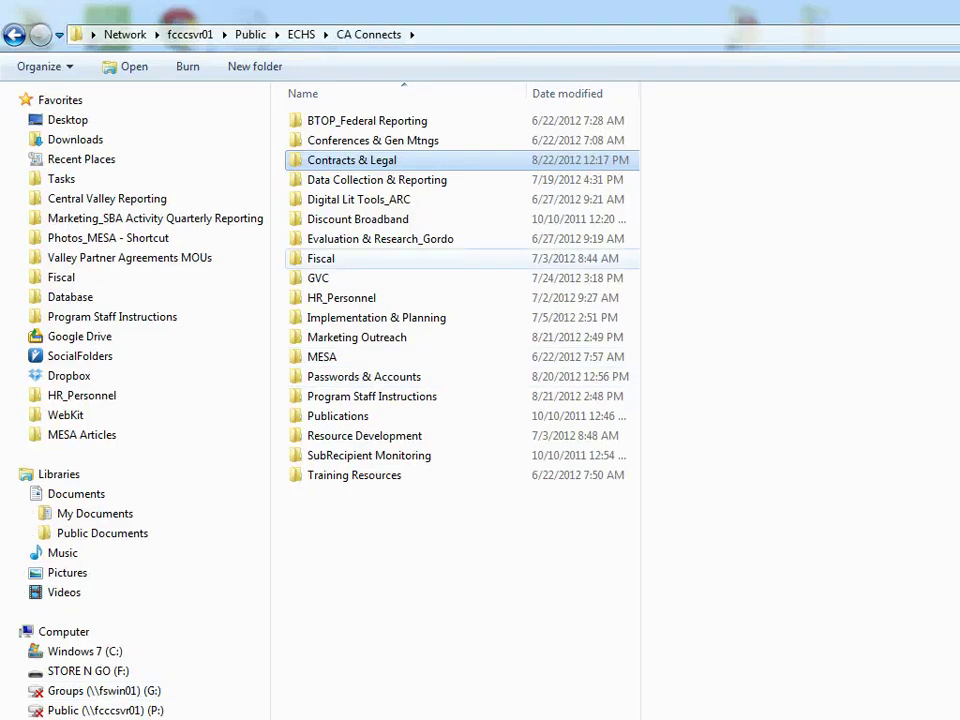
{"action": "double_click", "coordinate": [321, 258]}
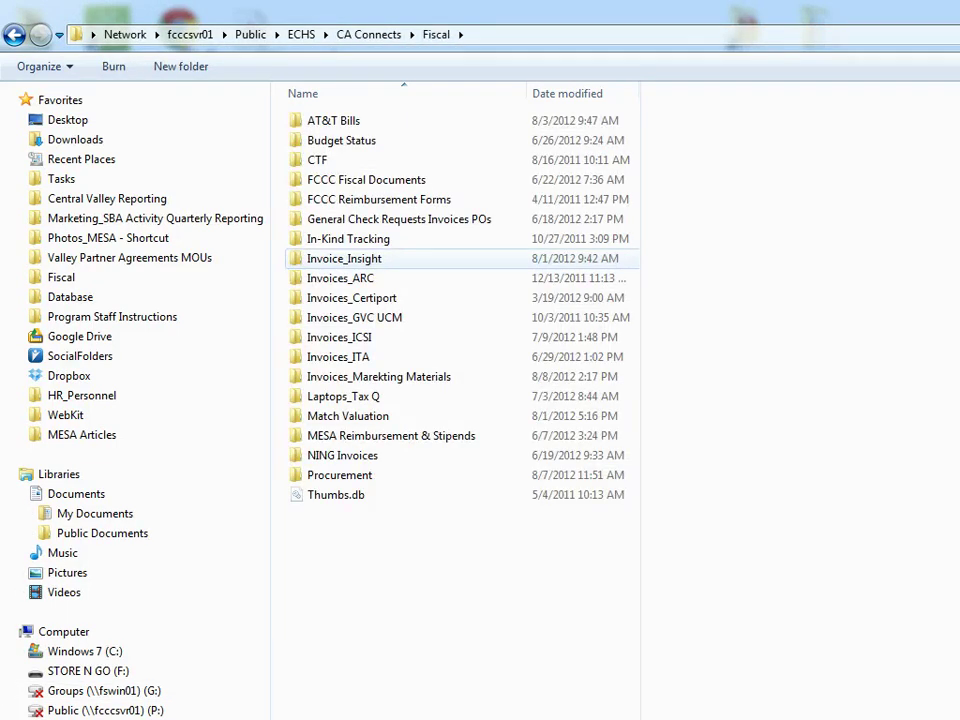
{"action": "double_click", "coordinate": [351, 298]}
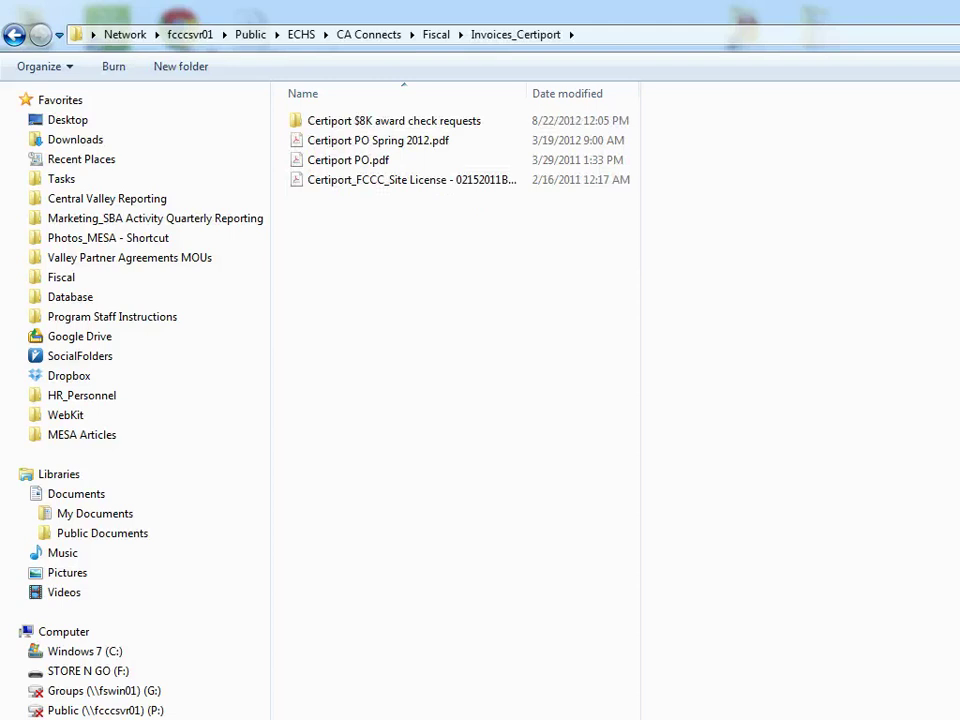
{"action": "double_click", "coordinate": [394, 120]}
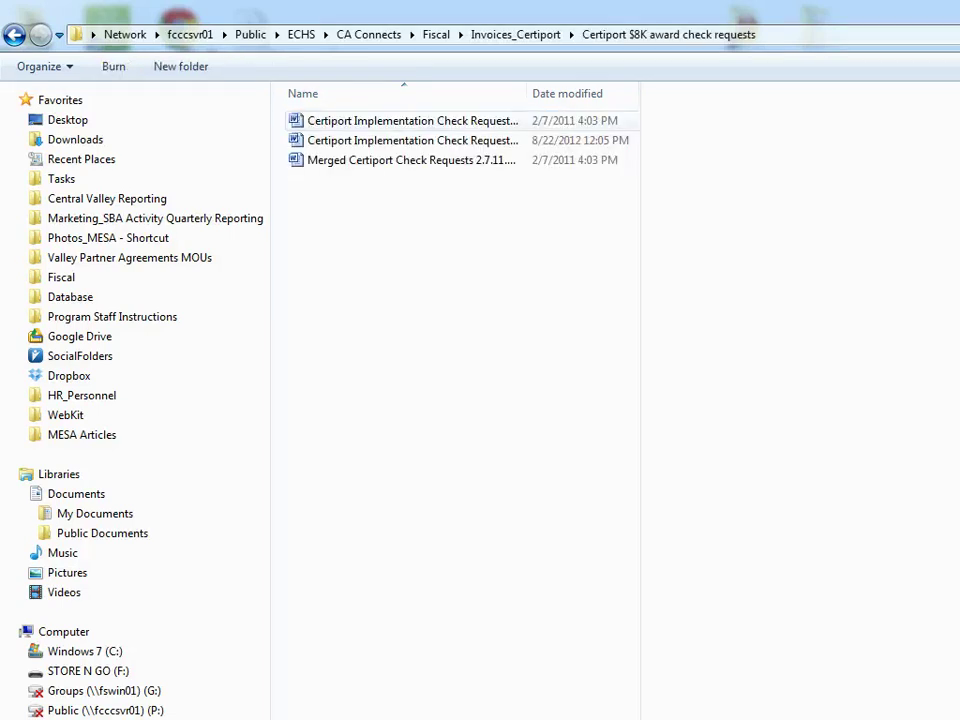
{"action": "left_click", "coordinate": [410, 120]}
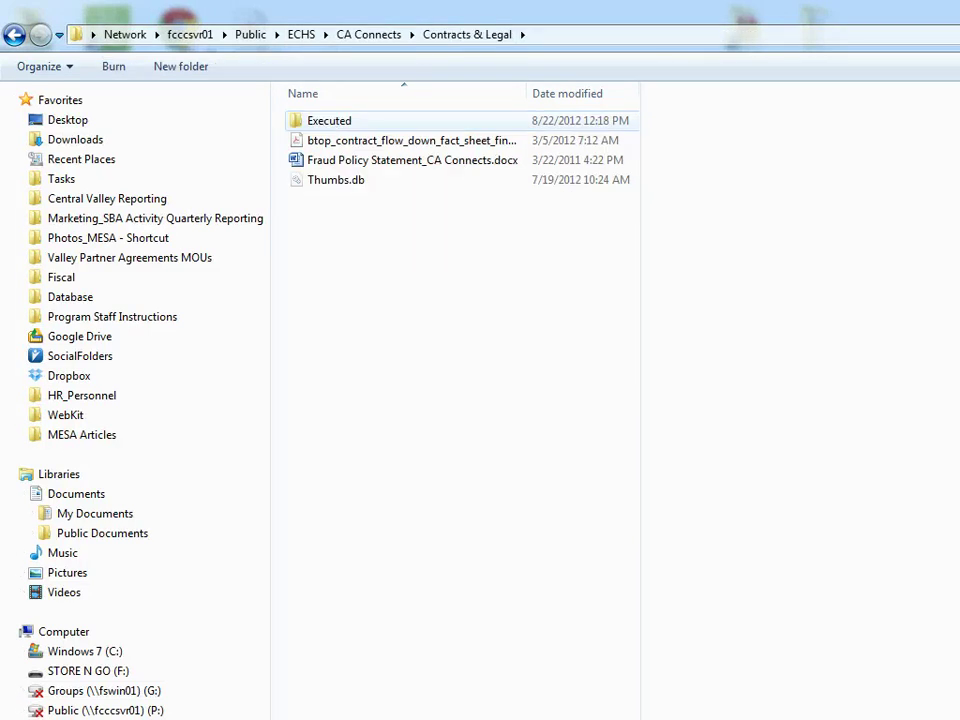
Go to Executed, Valley Partner Agreements MOUs and open the workbook MOU_Tracker.xlsx.
{"action": "double_click", "coordinate": [330, 121]}
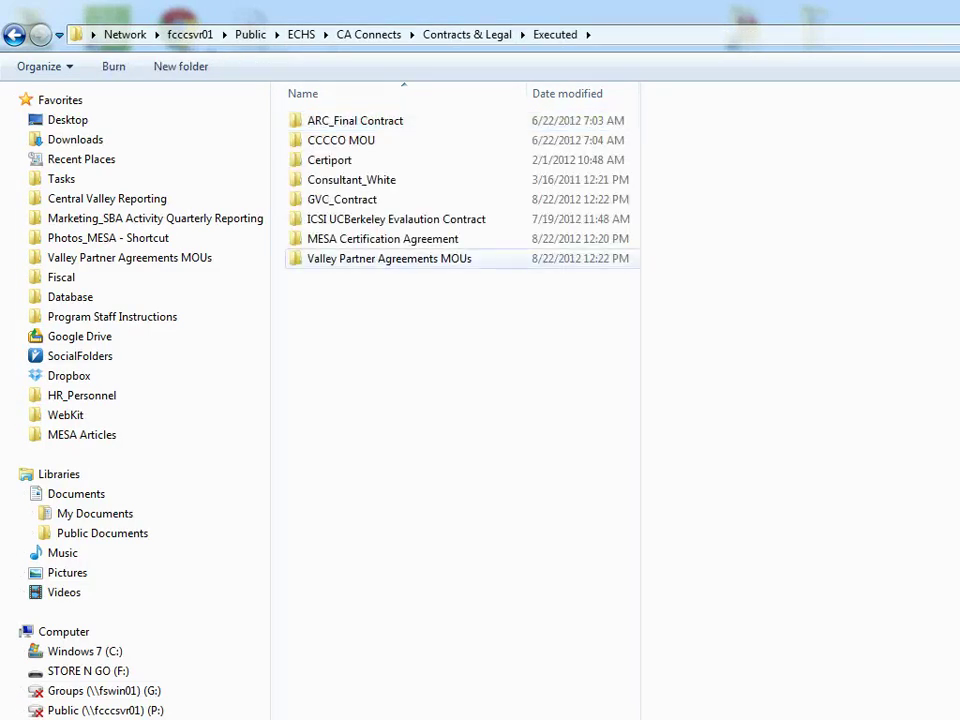
{"action": "double_click", "coordinate": [360, 258]}
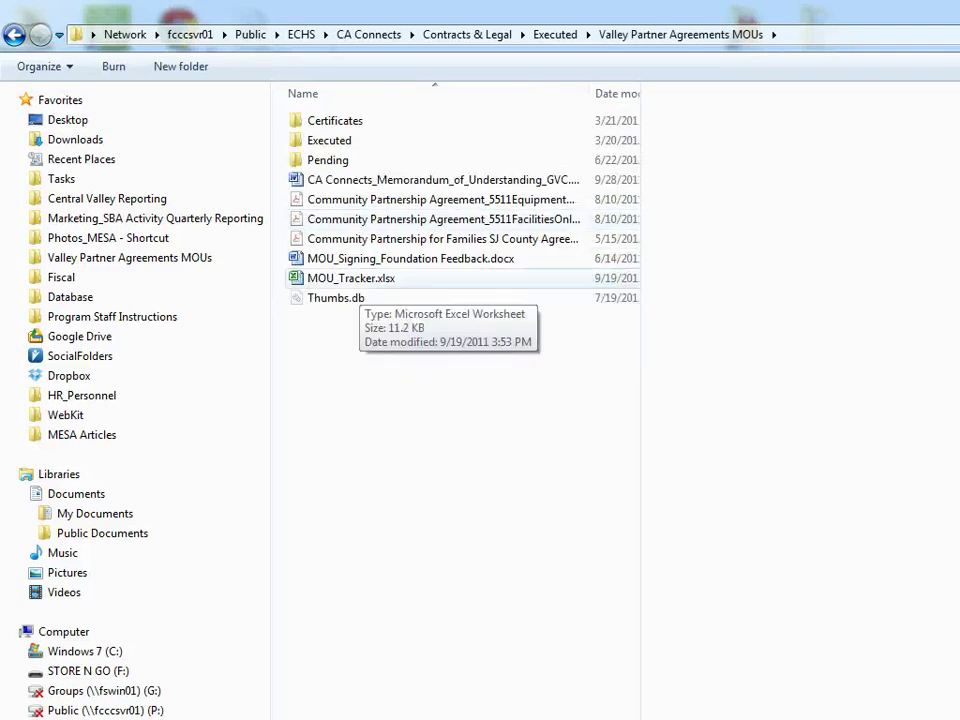
{"action": "double_click", "coordinate": [359, 279]}
{"action": "key", "text": "Return"}
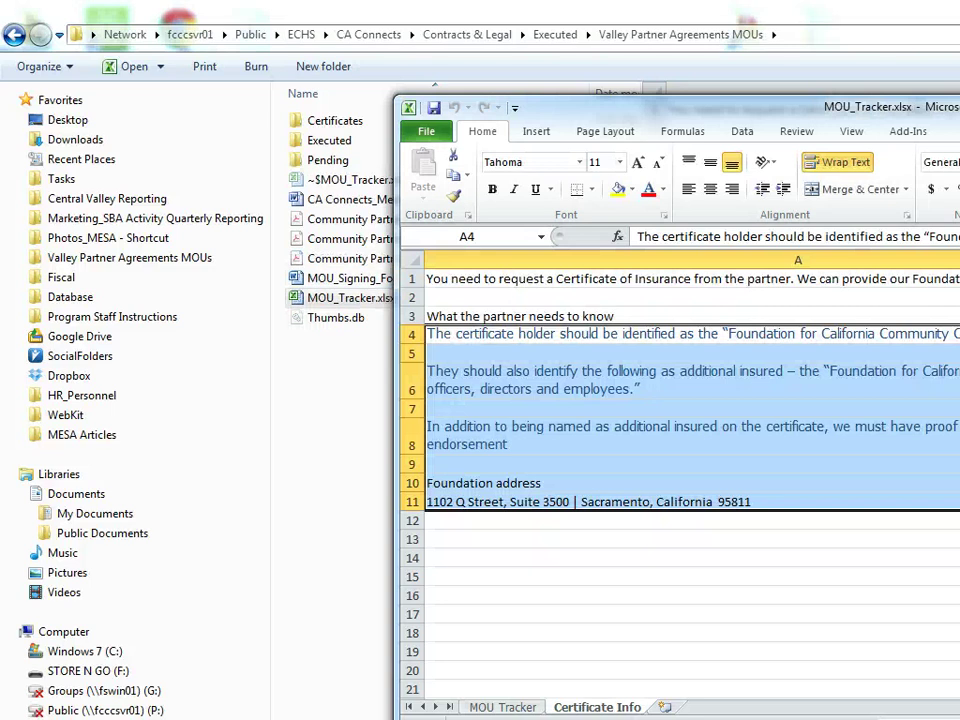
Highlight the insurance certificate instructions through the Foundation address in column A of the Certificate Info sheet.
{"action": "left_click", "coordinate": [666, 557]}
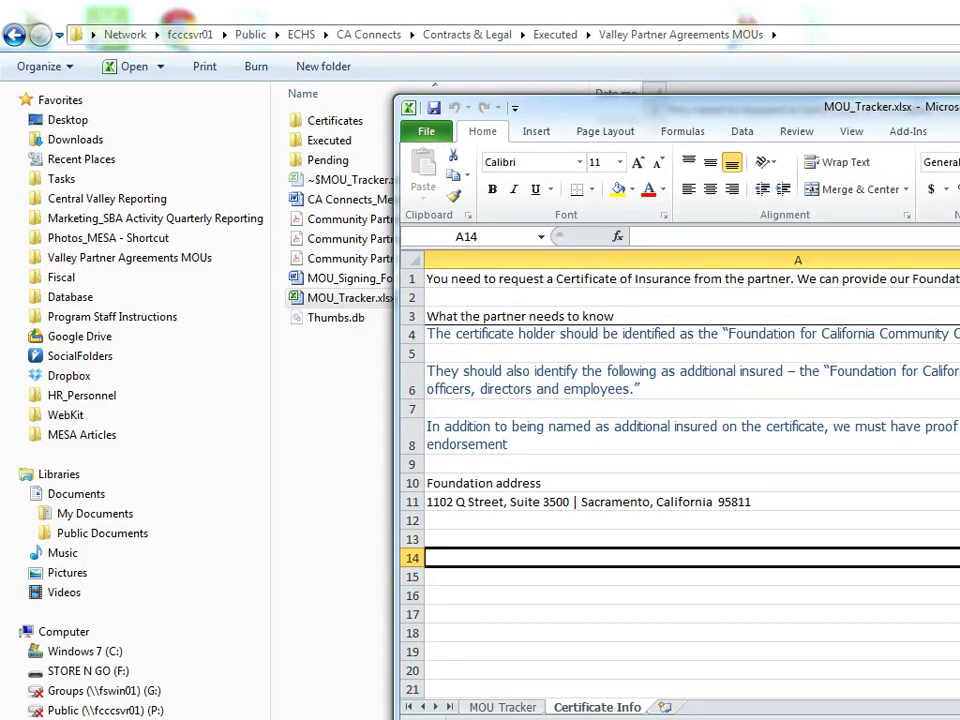
{"action": "left_click_drag", "start_coordinate": [628, 518], "coordinate": [263, 281]}
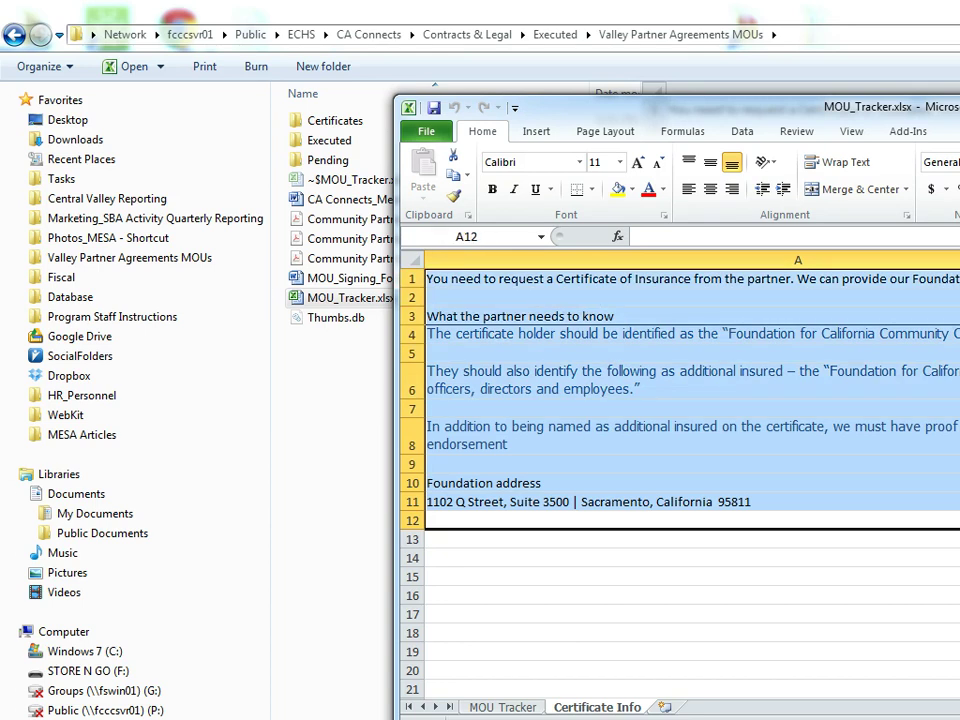
{"action": "left_click", "coordinate": [656, 556]}
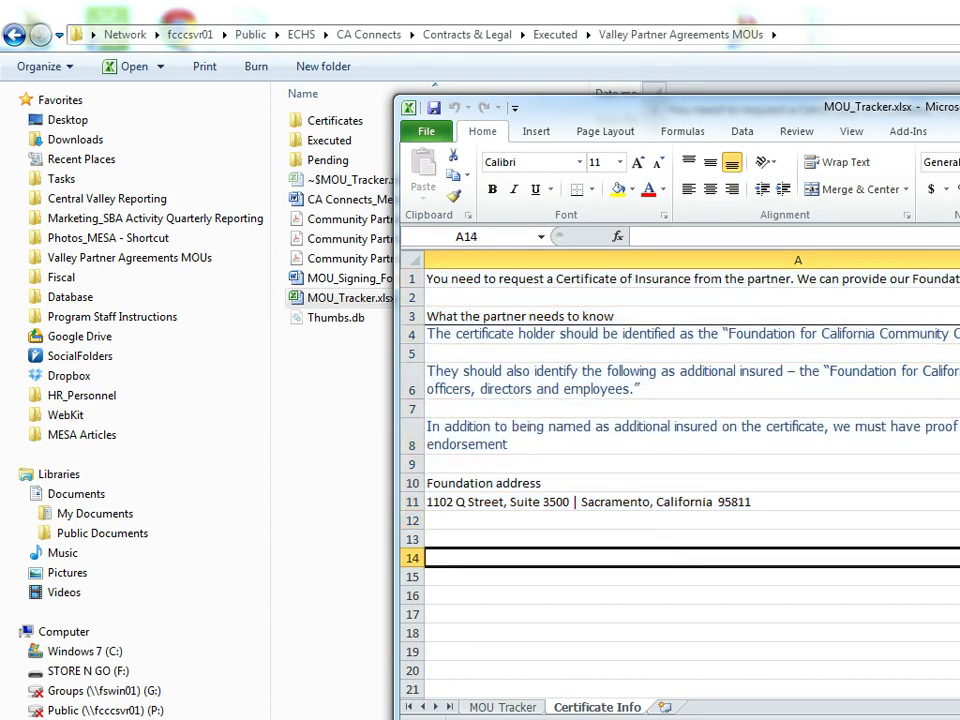
{"action": "left_click_drag", "start_coordinate": [600, 501], "coordinate": [455, 283]}
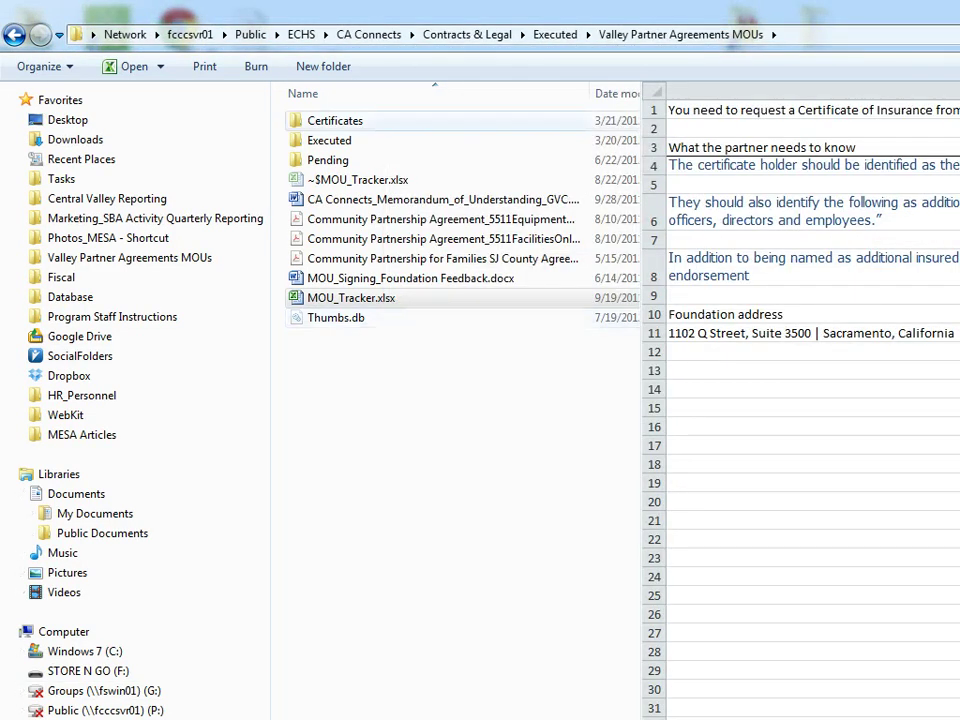
Open the Certificates folder, preview BretHarteUnion.pdf down to the certificate holder section, and take the Explorer window out of full-screen size.
{"action": "double_click", "coordinate": [335, 121]}
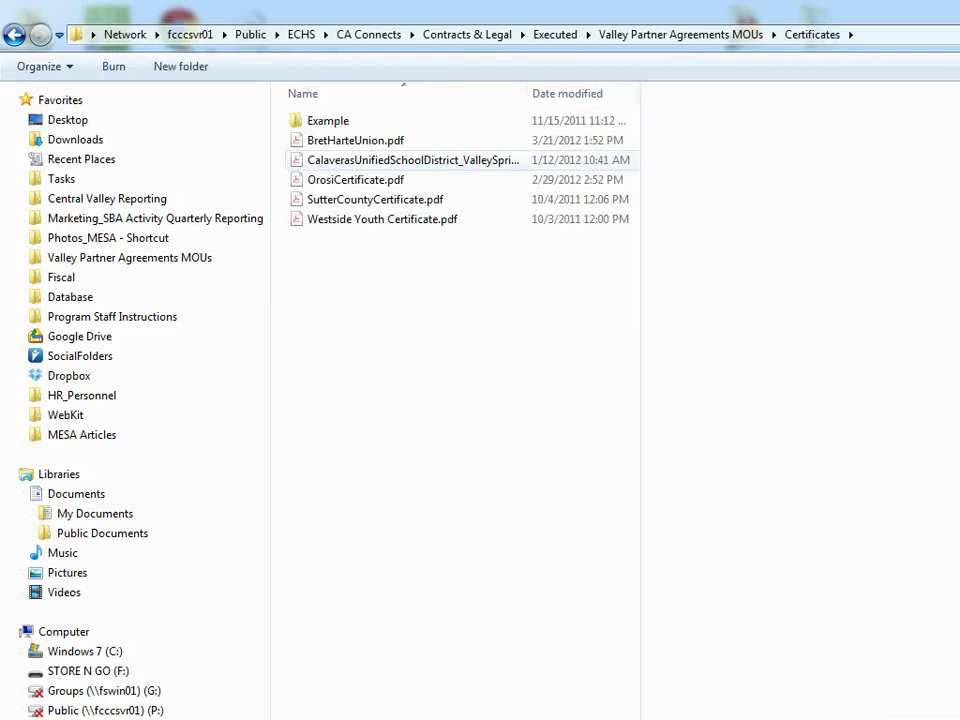
{"action": "left_click", "coordinate": [355, 140]}
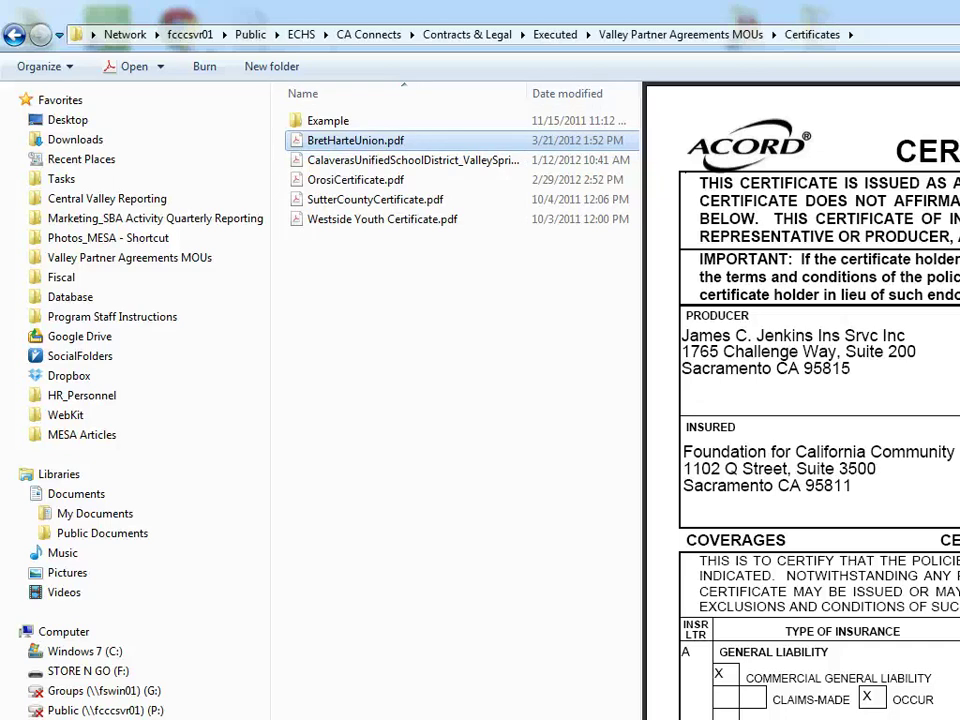
{"action": "scroll", "coordinate": [800, 400], "scroll_direction": "down", "scroll_amount": 6}
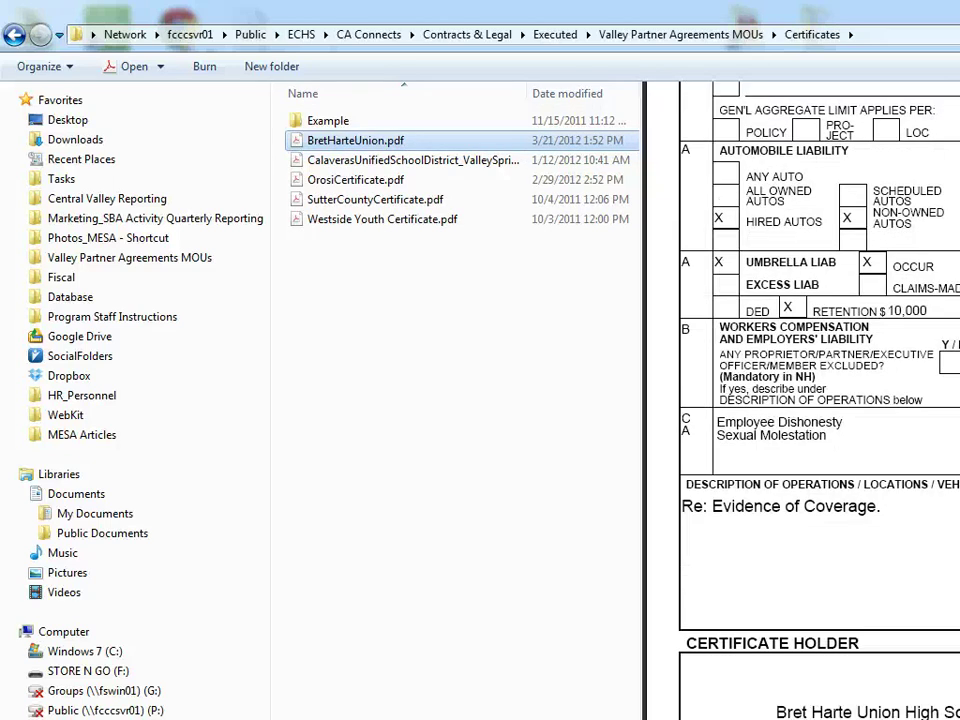
{"action": "scroll", "coordinate": [800, 400], "scroll_direction": "up", "scroll_amount": 6}
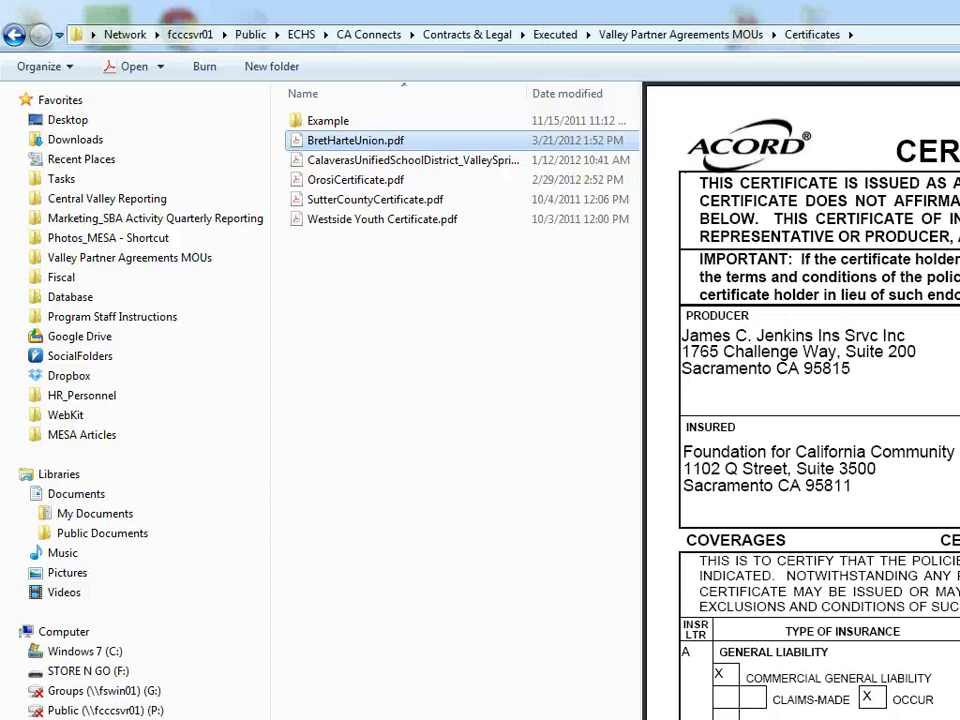
{"action": "key", "text": "super+Down"}
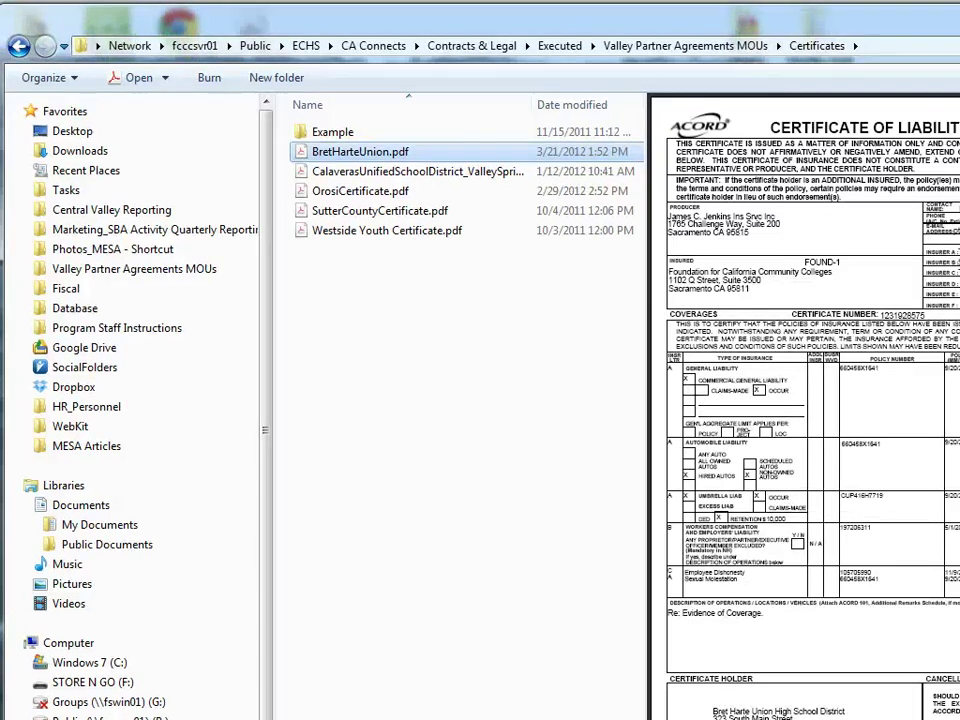
{"action": "left_click_drag", "start_coordinate": [959, 430], "coordinate": [959, 430]}
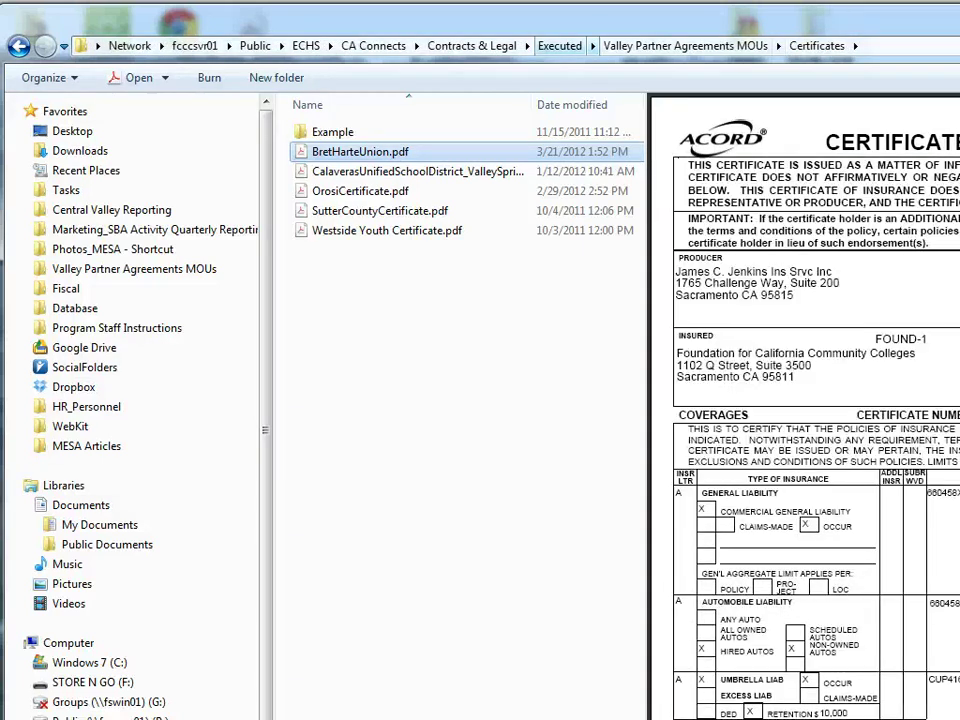
Check the Executed subfolder of Valley Partner Agreements MOUs, and return to the Executed folder under Contracts & Legal with nothing selected.
{"action": "left_click", "coordinate": [685, 46]}
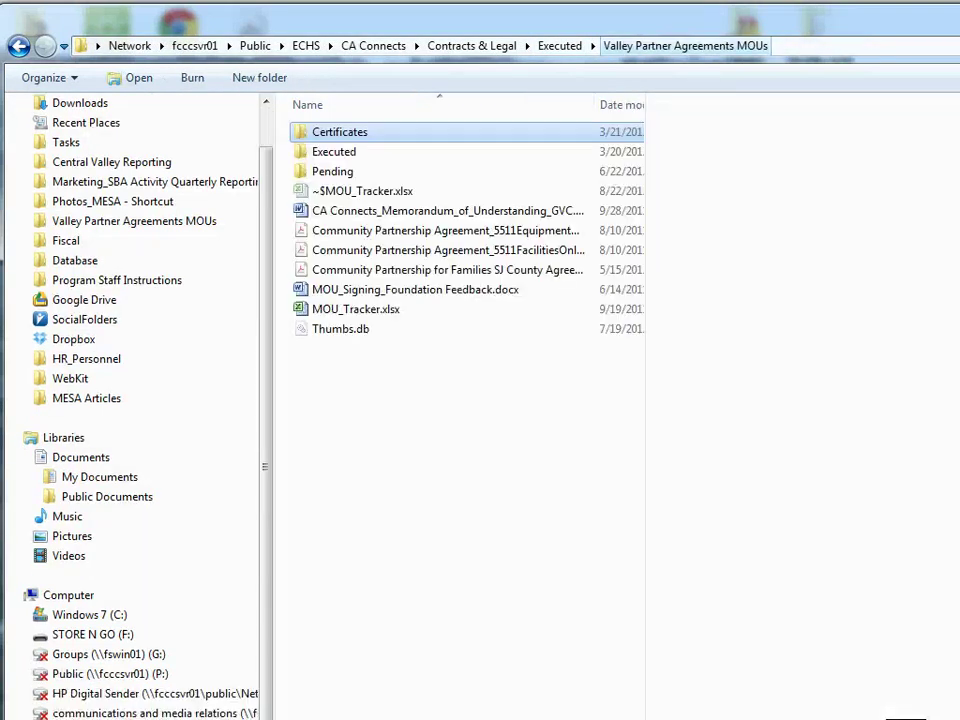
{"action": "left_click", "coordinate": [334, 152]}
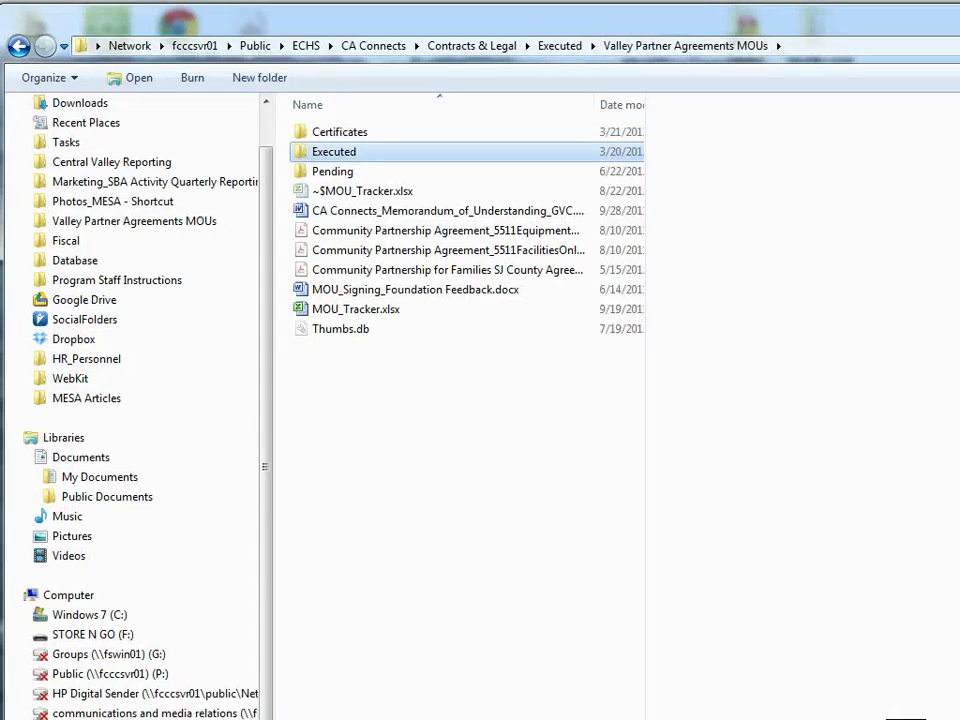
{"action": "double_click", "coordinate": [334, 152]}
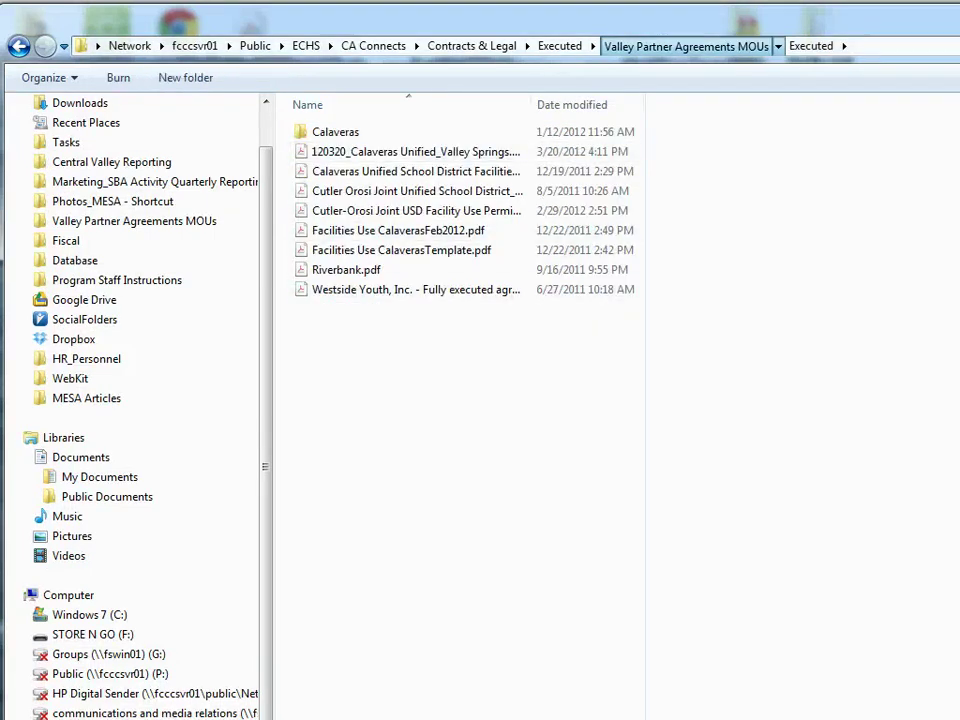
{"action": "left_click", "coordinate": [686, 46]}
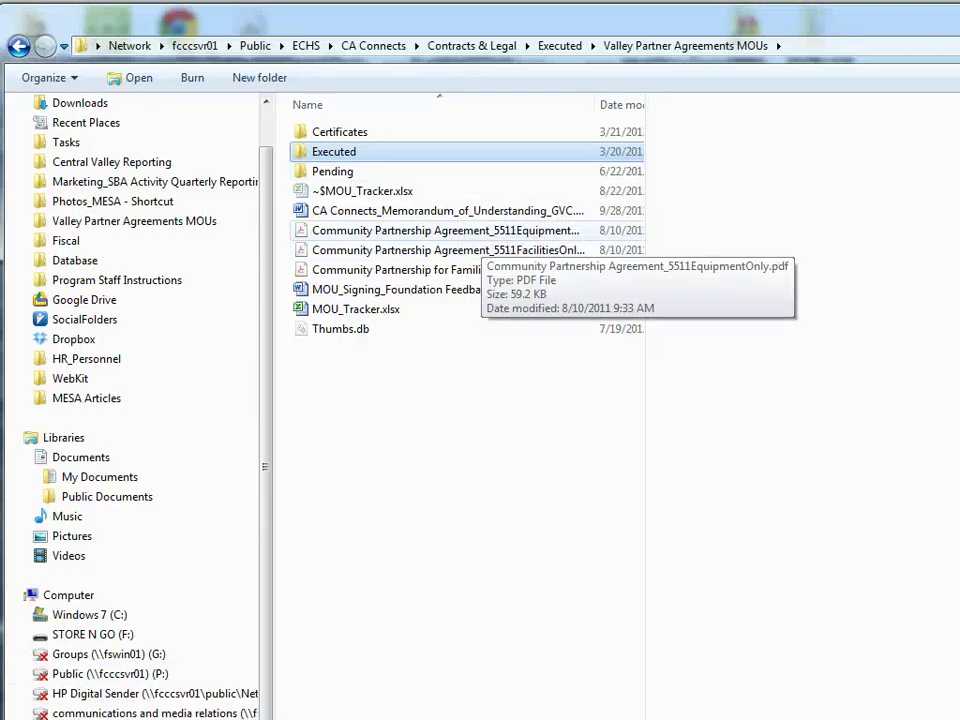
{"action": "key", "text": "BackSpace"}
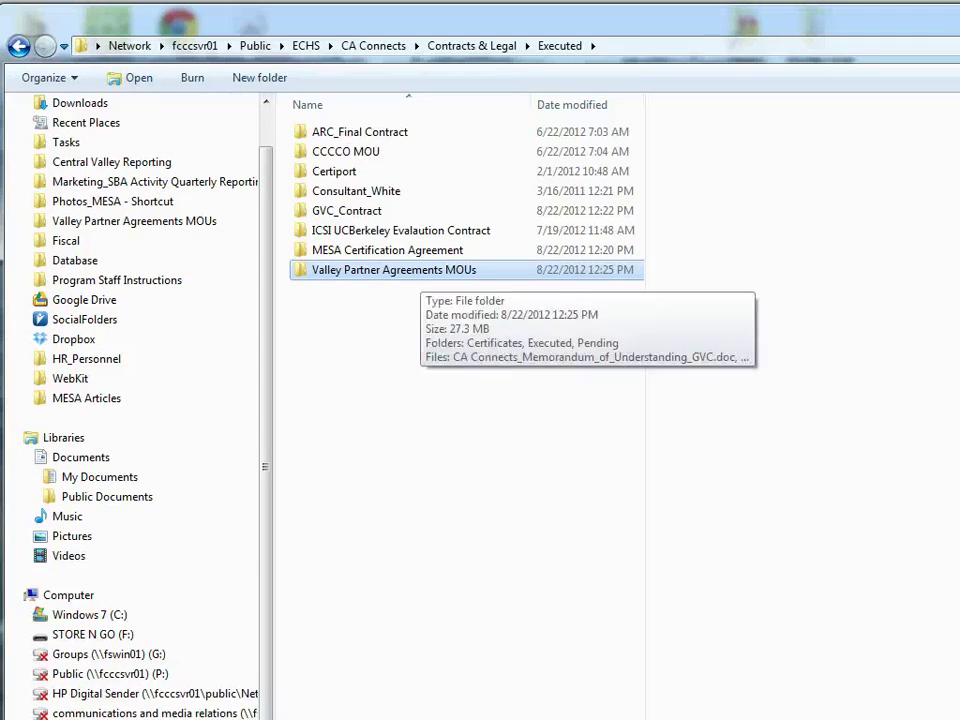
{"action": "left_click", "coordinate": [450, 345]}
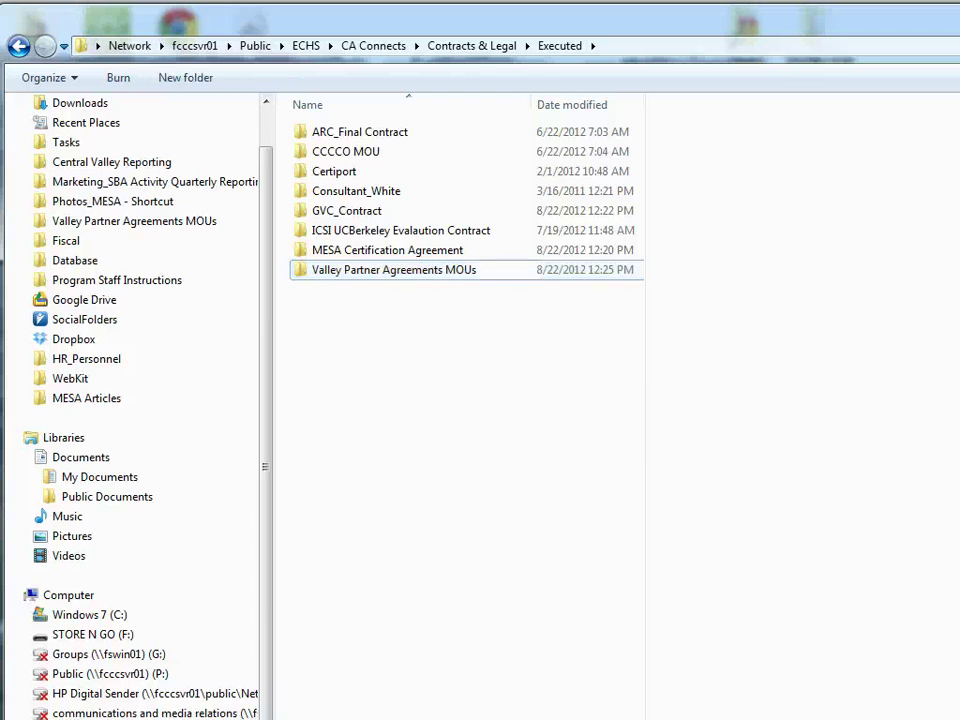